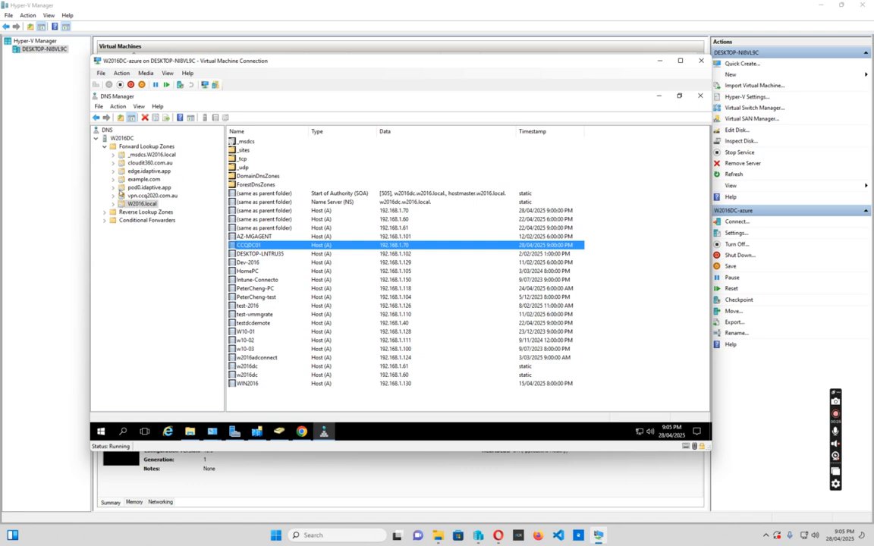
Bring up Active Directory Sites and Services and select the NTDS Settings of server W2016DC under Default-First-Site-Name.
click(257, 432)
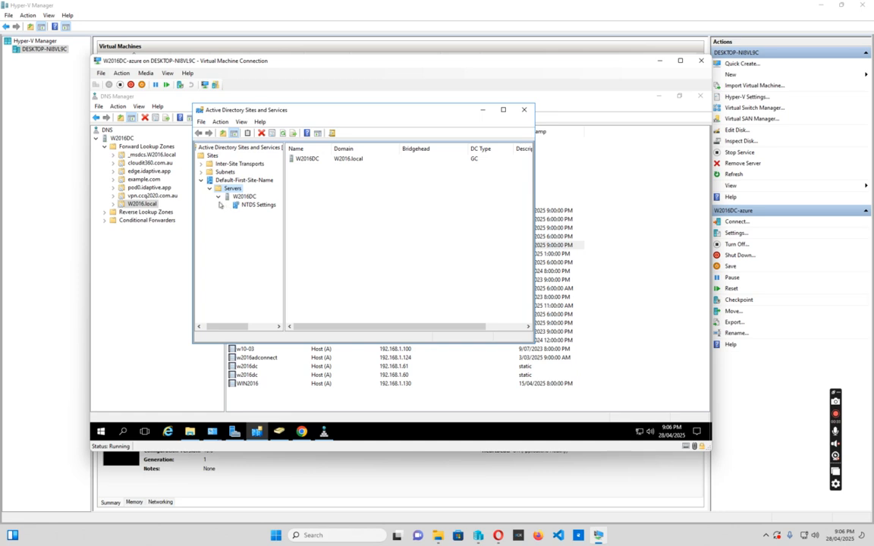
drag(334, 111, 358, 238)
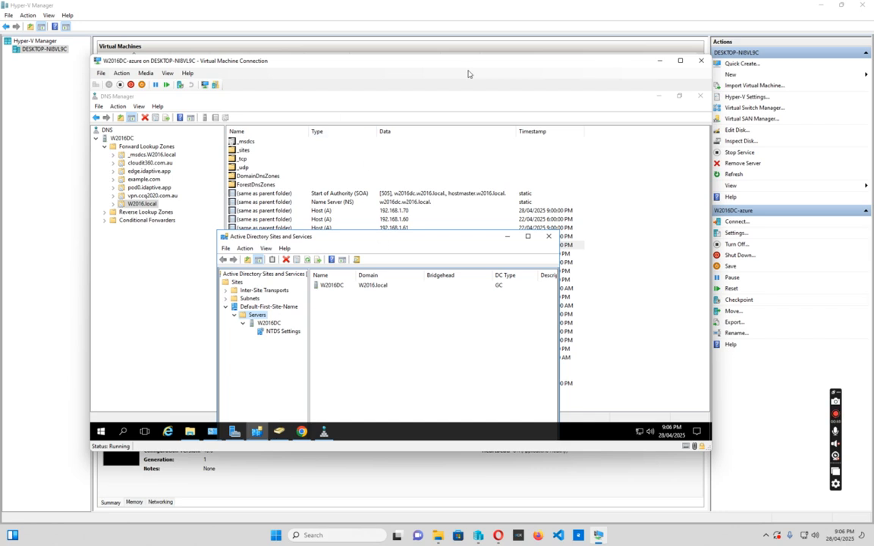
drag(401, 230, 451, 144)
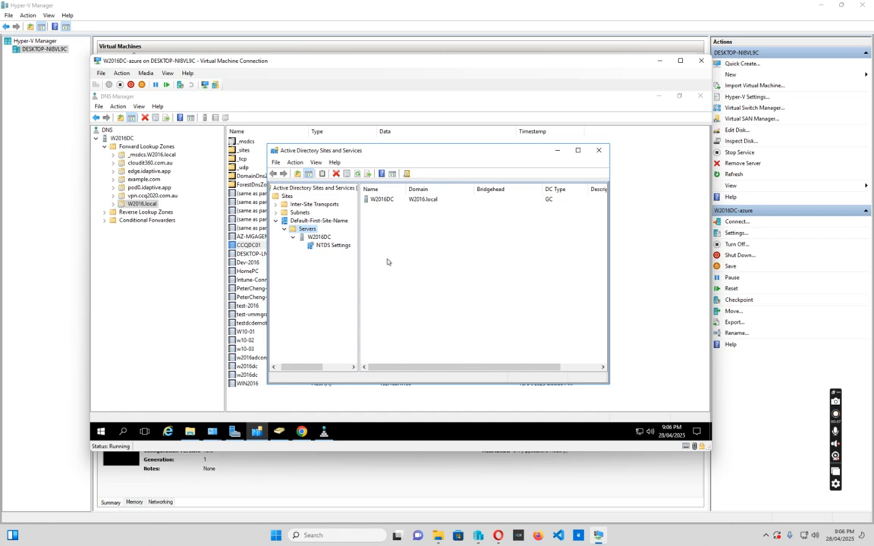
click(327, 247)
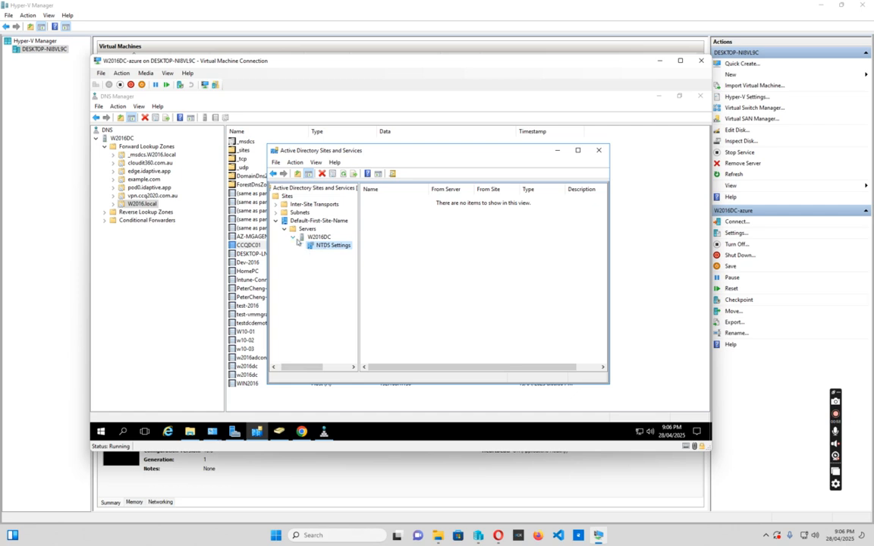
double_click(319, 238)
click(293, 237)
click(322, 248)
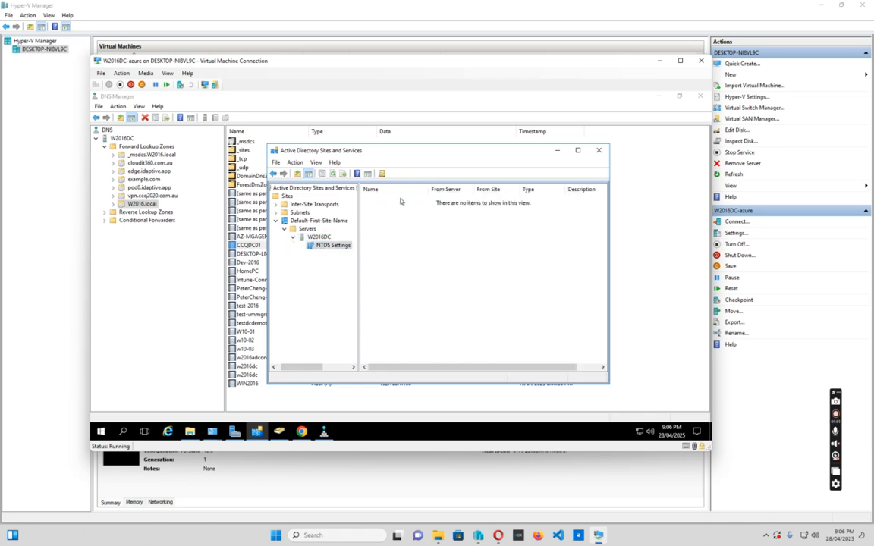
Try to add a new Active Directory Domain Services connection to W2016DC's NTDS Settings from the domain controller list.
right_click(401, 200)
click(436, 205)
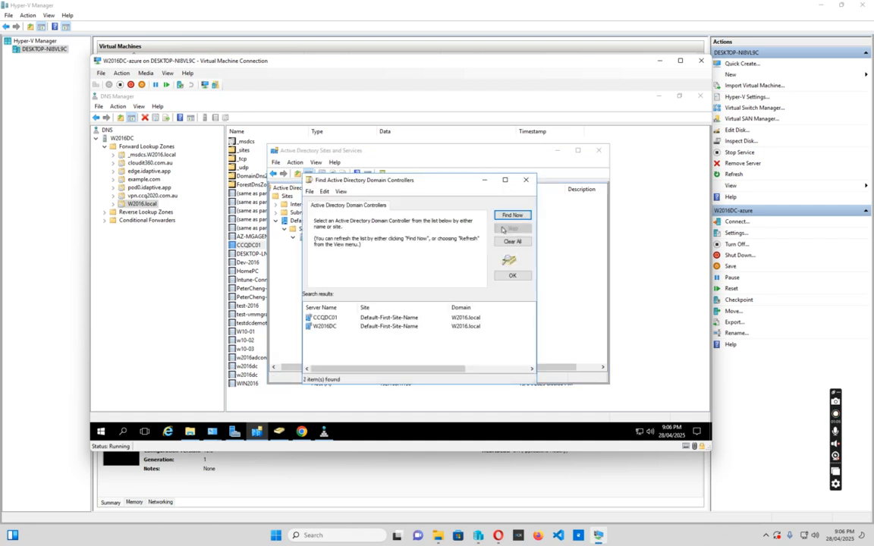
click(512, 275)
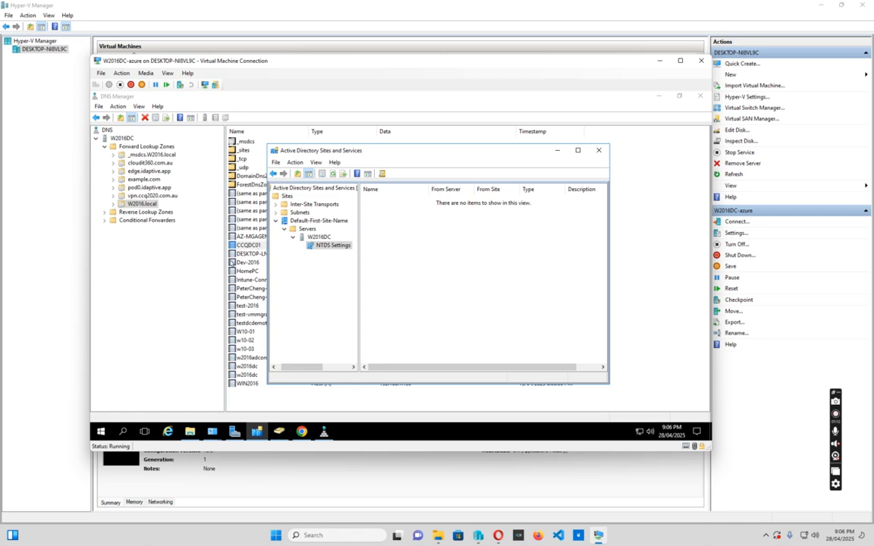
Switch to Active Directory Users and Computers, open the Domain Controllers container, refresh it and select CCQDC01.
click(555, 151)
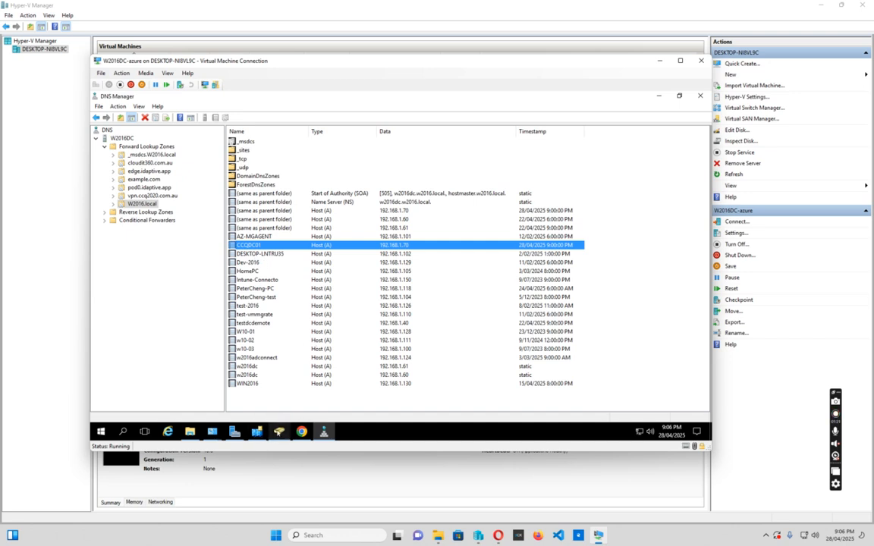
click(257, 431)
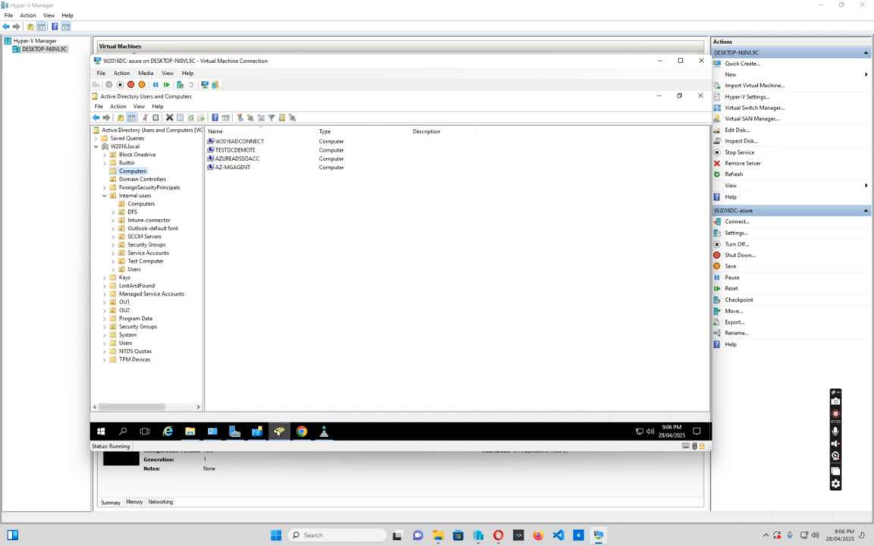
click(141, 179)
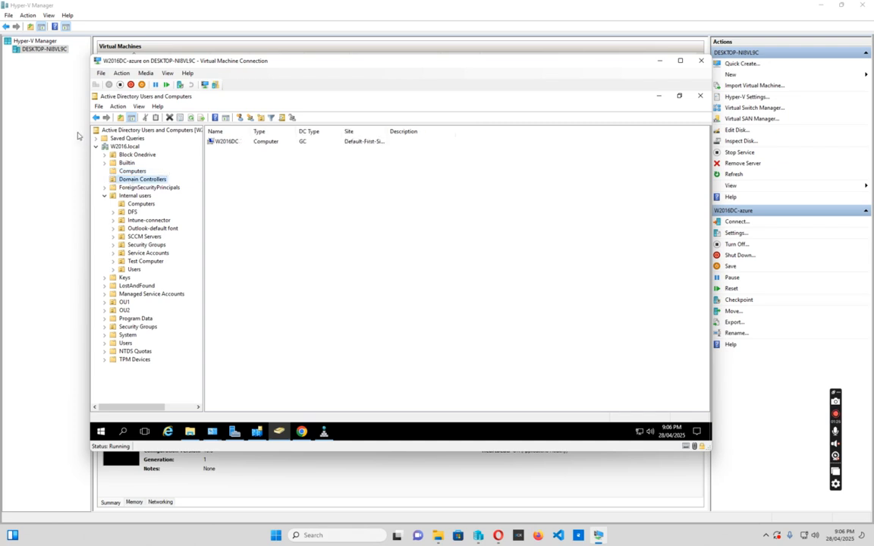
click(191, 119)
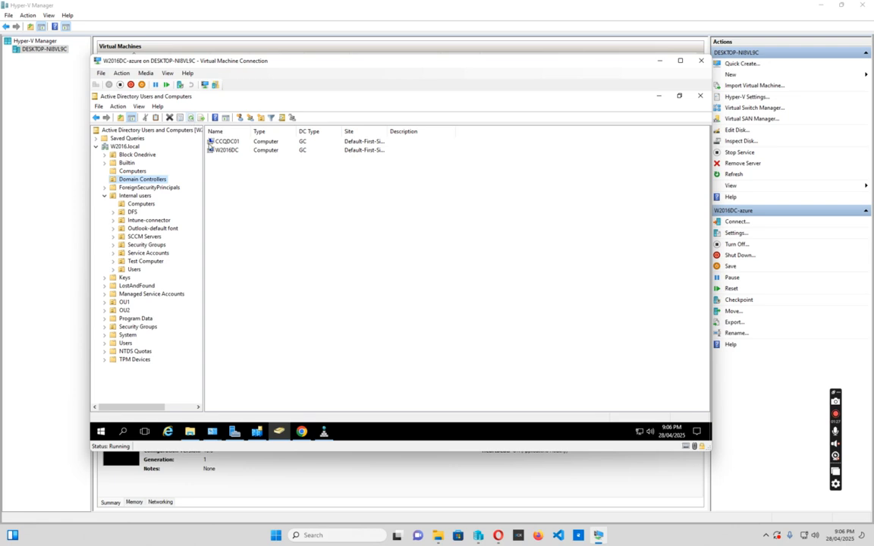
click(229, 142)
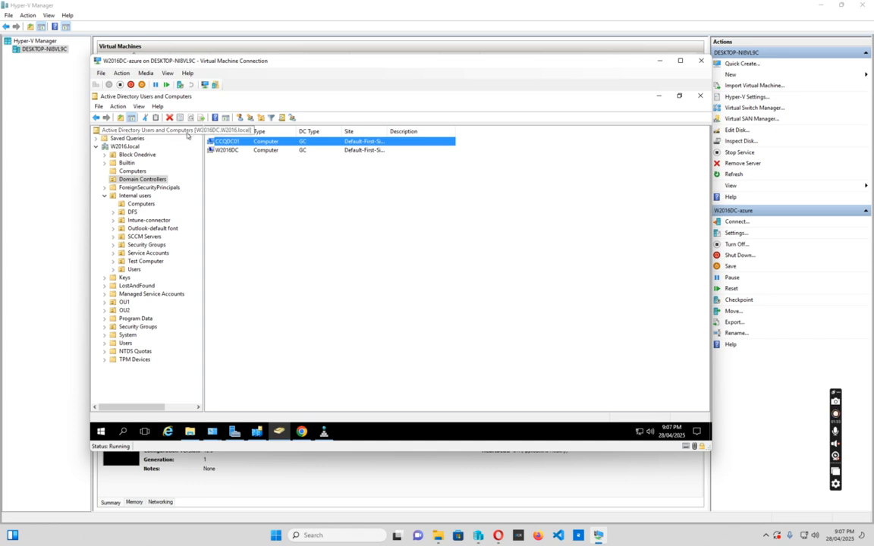
Refresh Sites and Services, expand Servers and CCQDC01, and open CCQDC01's NTDS Settings.
click(257, 432)
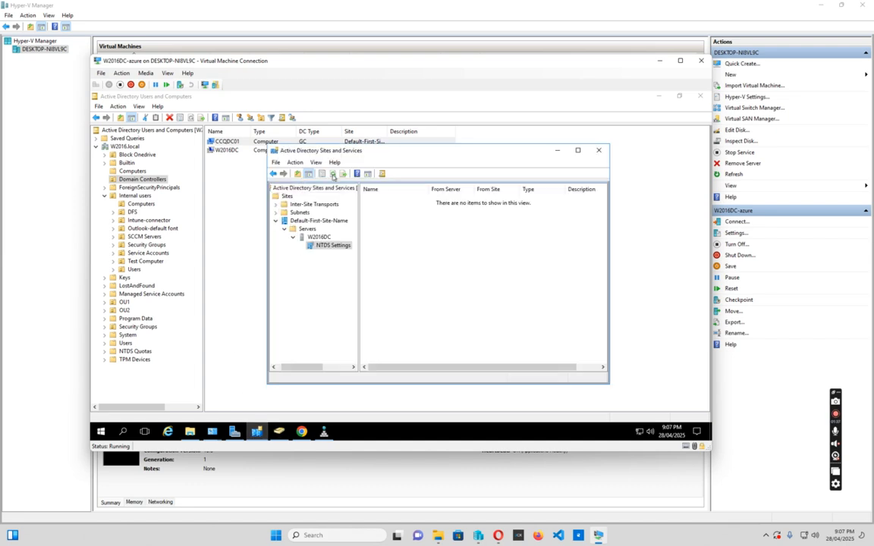
click(333, 174)
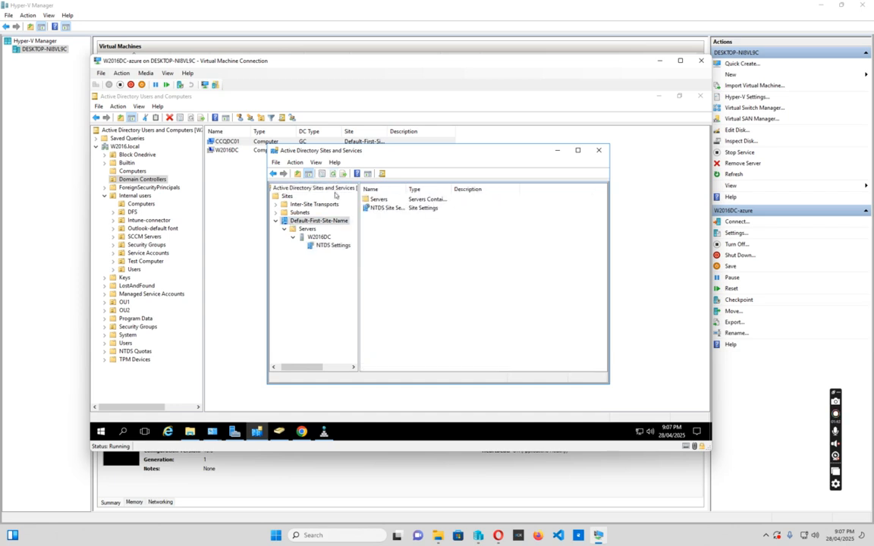
click(333, 174)
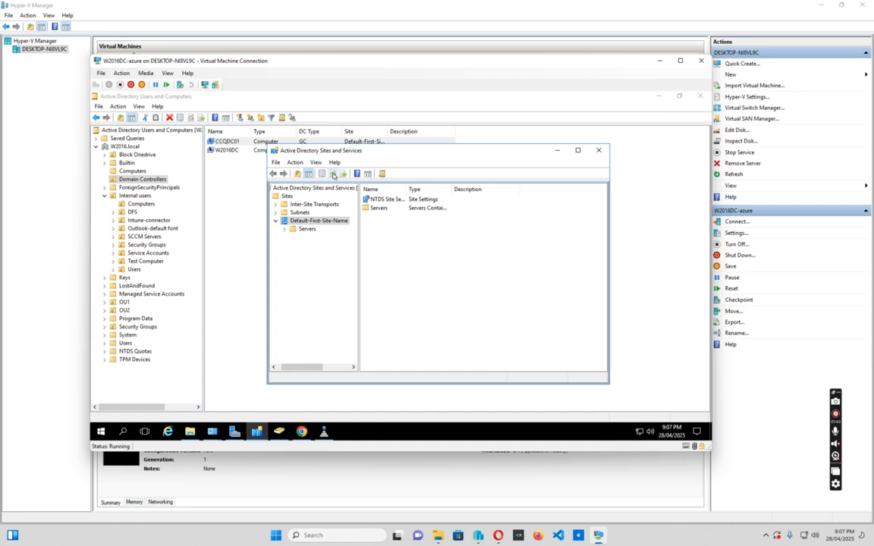
click(285, 230)
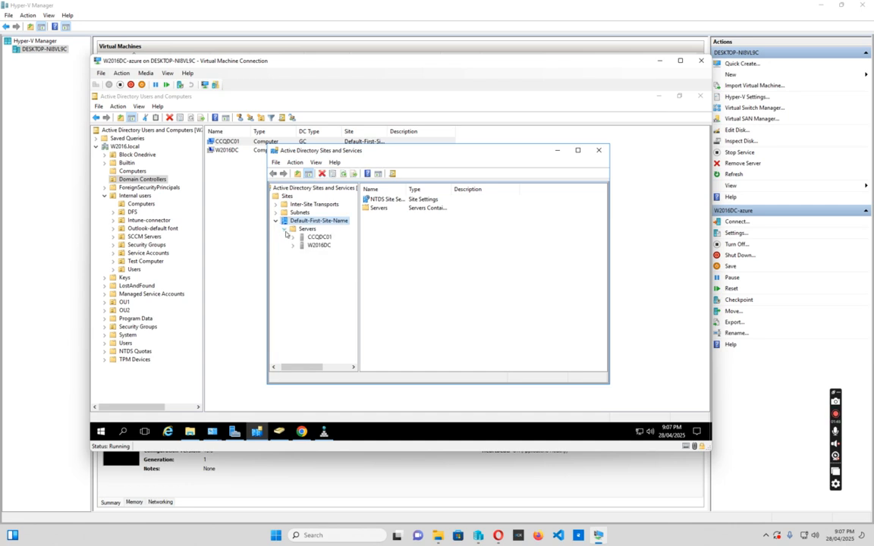
click(293, 237)
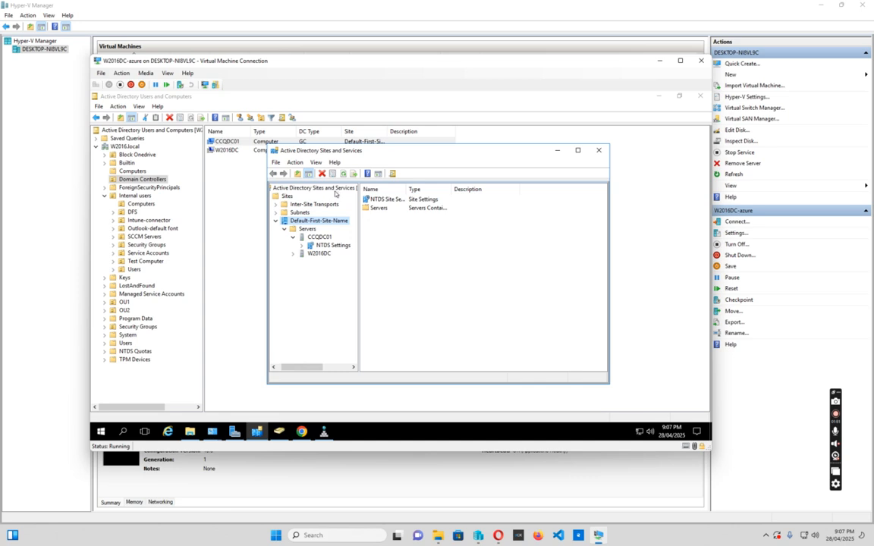
click(325, 245)
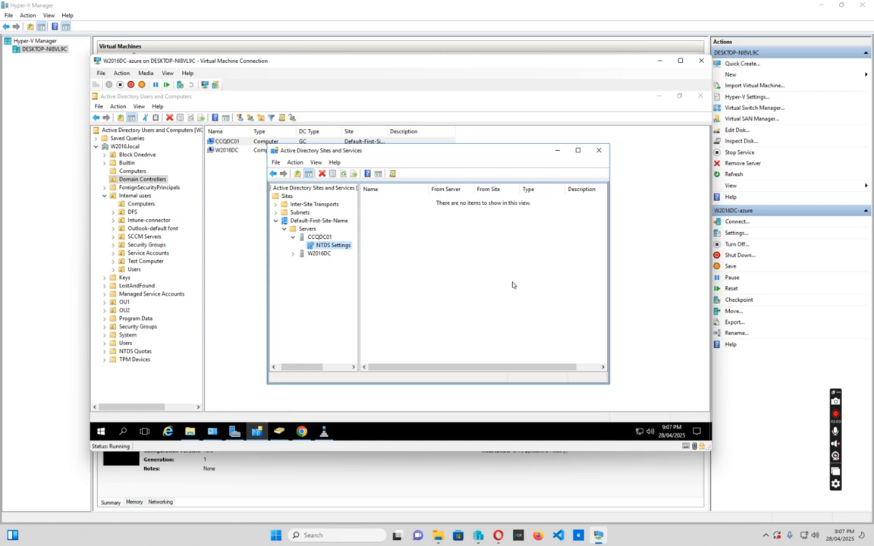
Search Windows for cmd and run Command Prompt as administrator.
click(122, 433)
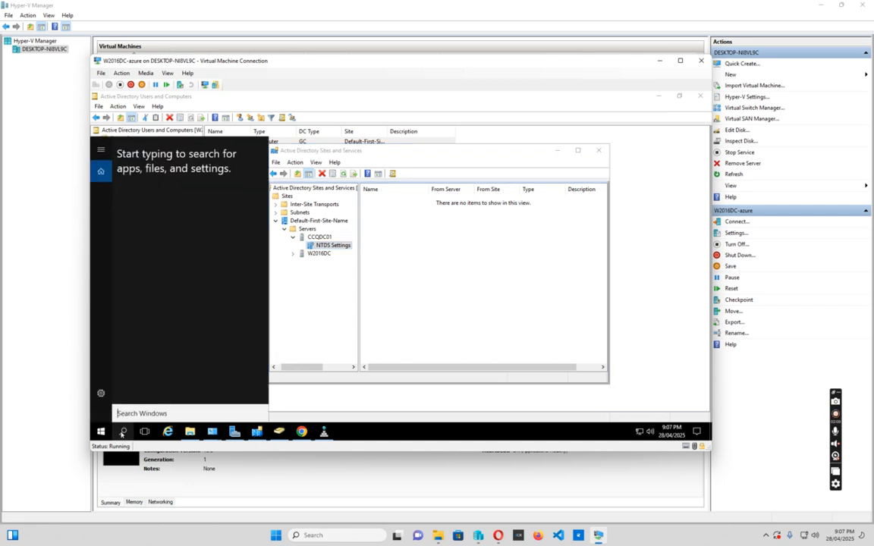
text(c)
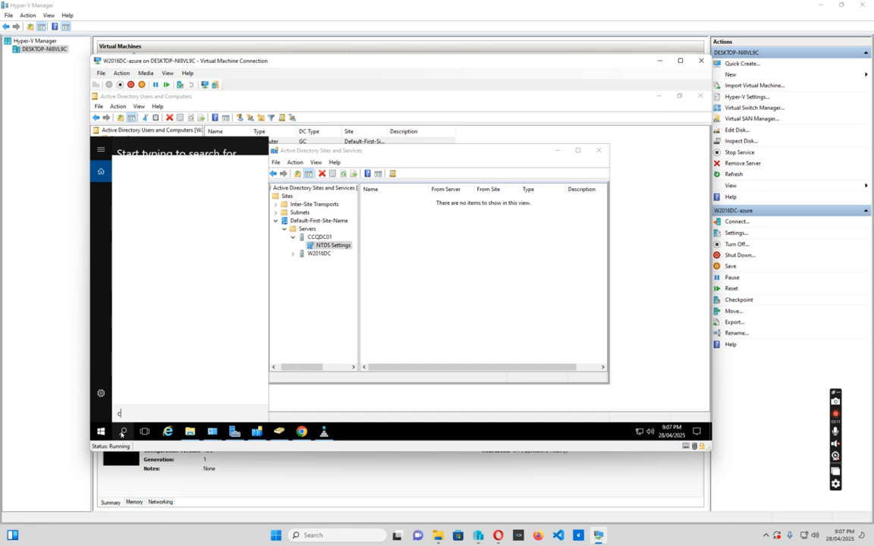
text(md)
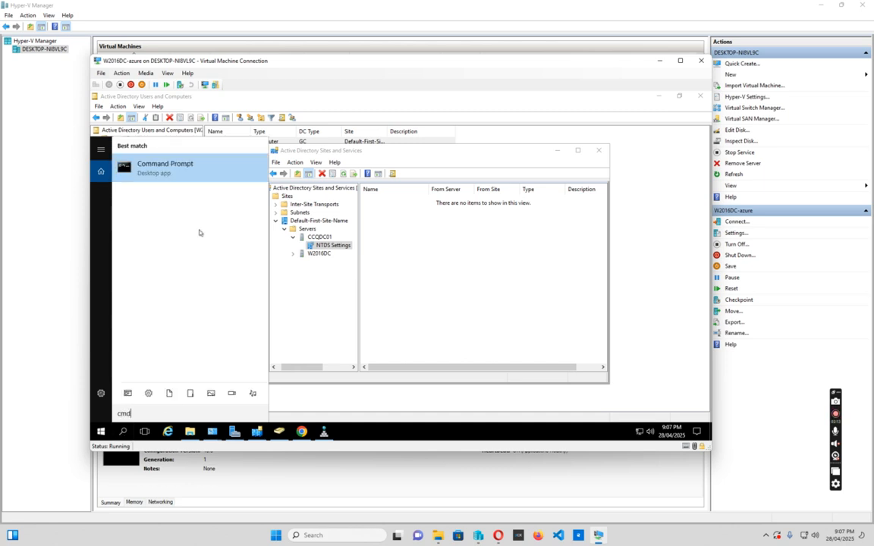
right_click(173, 161)
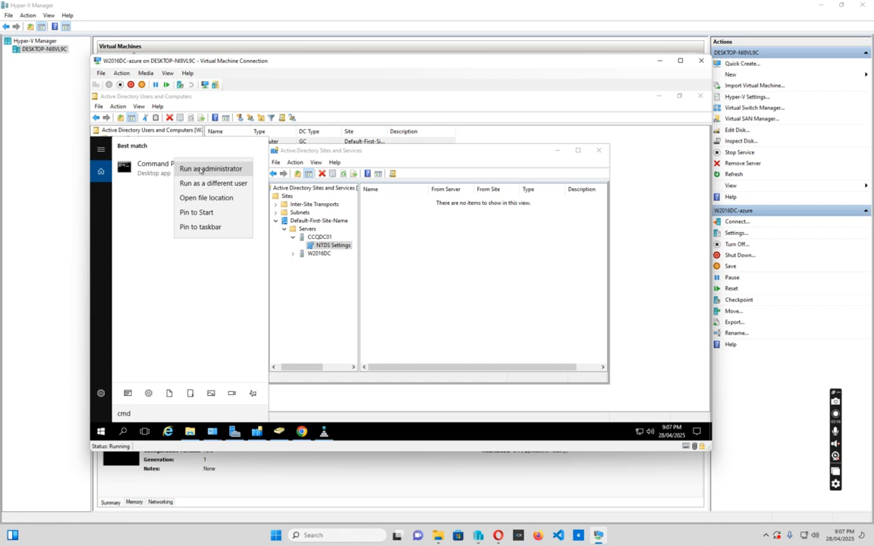
click(202, 168)
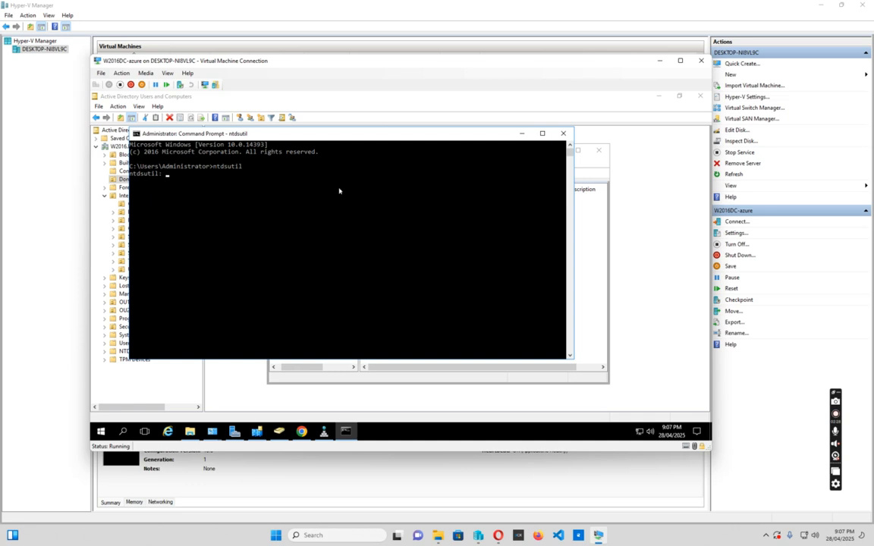
Enter metadata cleanup in ntdsutil and open its server connections menu.
text(med)
text(adat)
text(a cle)
text(anu)
text(p)
key(Return)
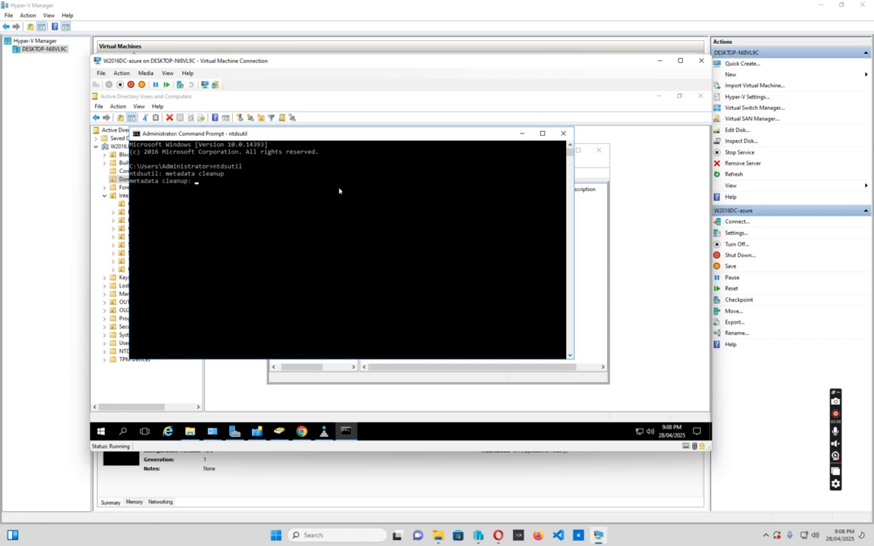
text(connections)
key(Return)
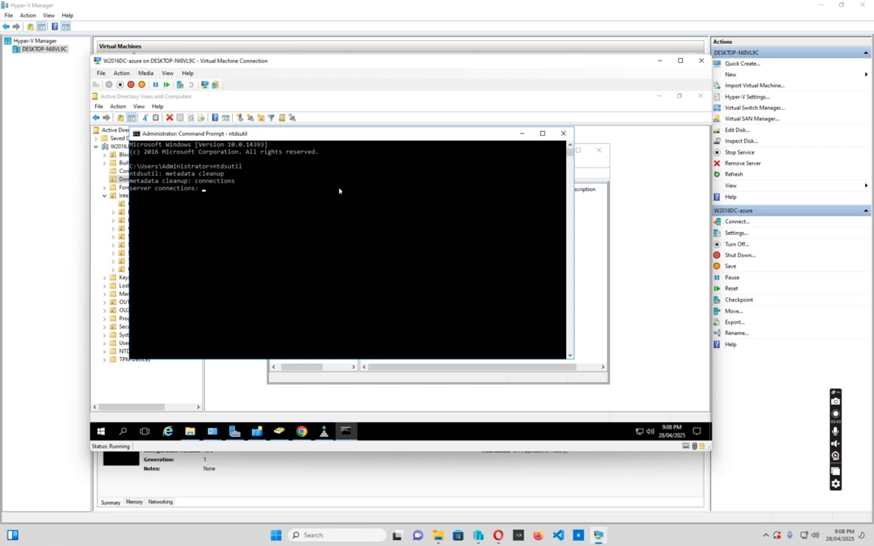
Try to connect to w2016dc.
text(connect to w2016dc)
key(Return)
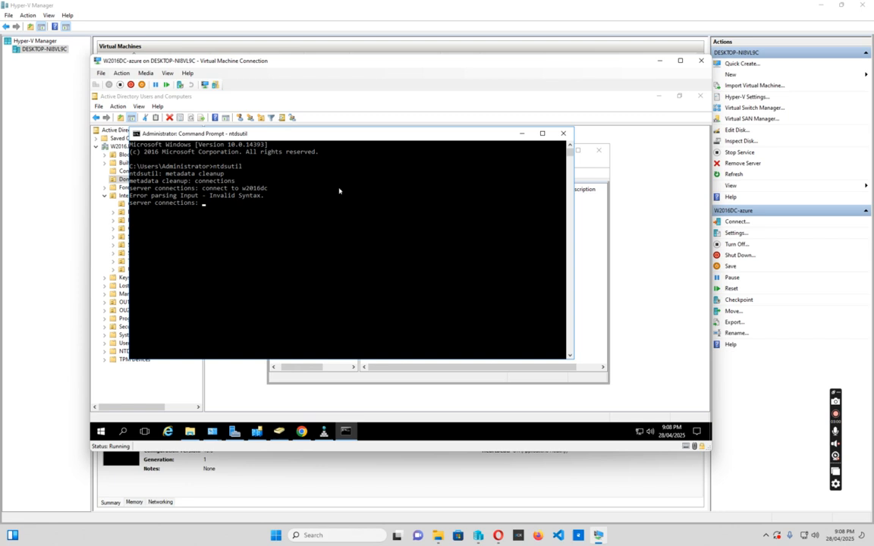
text(c)
Connect to server w2016dc from the server connections prompt.
key(BackSpace)
text(connect to server w201)
text(6dc)
key(Return)
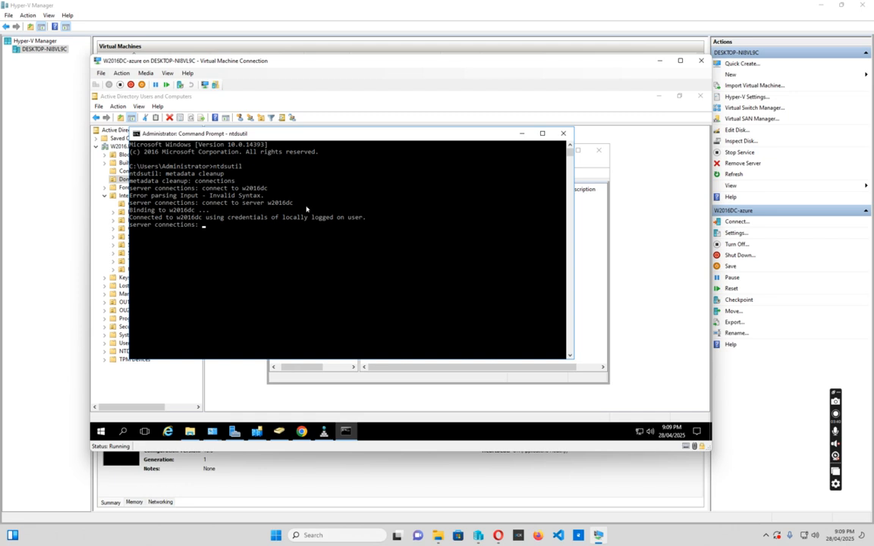
Leave server connections and enter select operation target.
text(quit)
key(Return)
text(select )
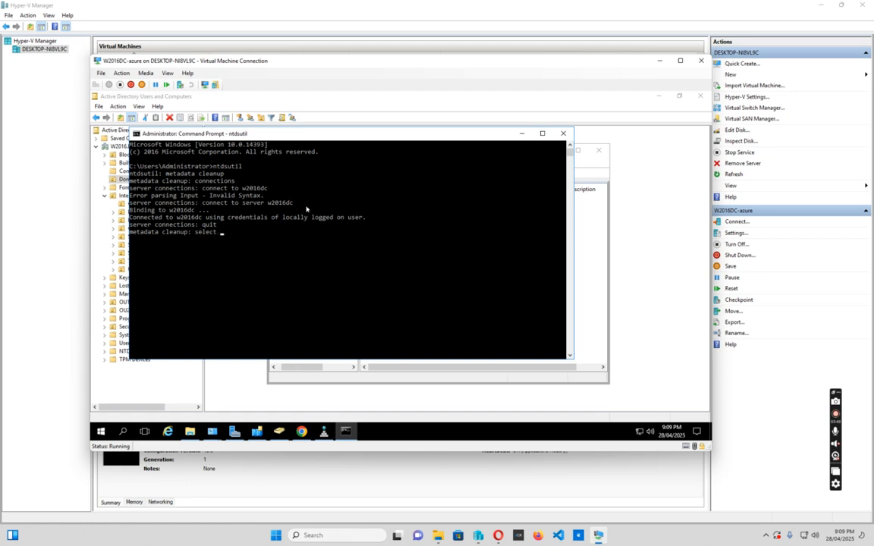
text(operation target)
key(Return)
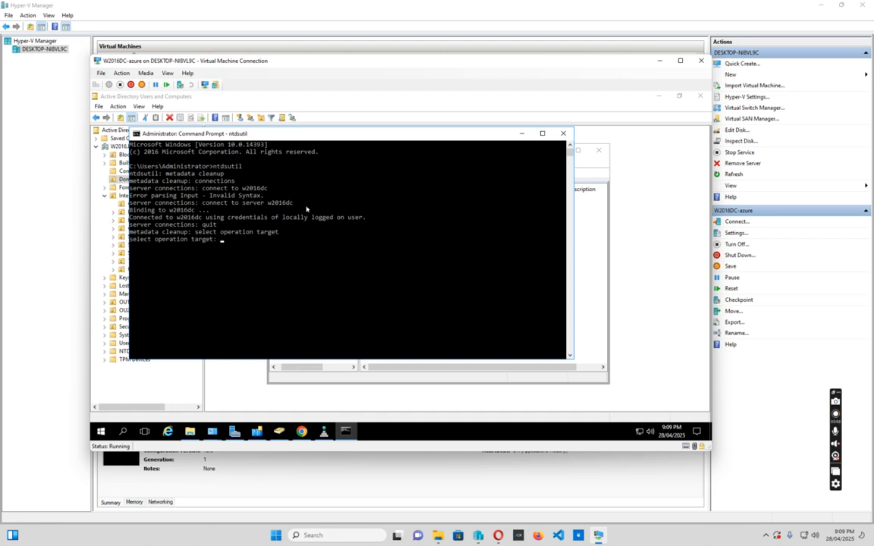
List the domains and select domain 0.
text(list domains)
key(Return)
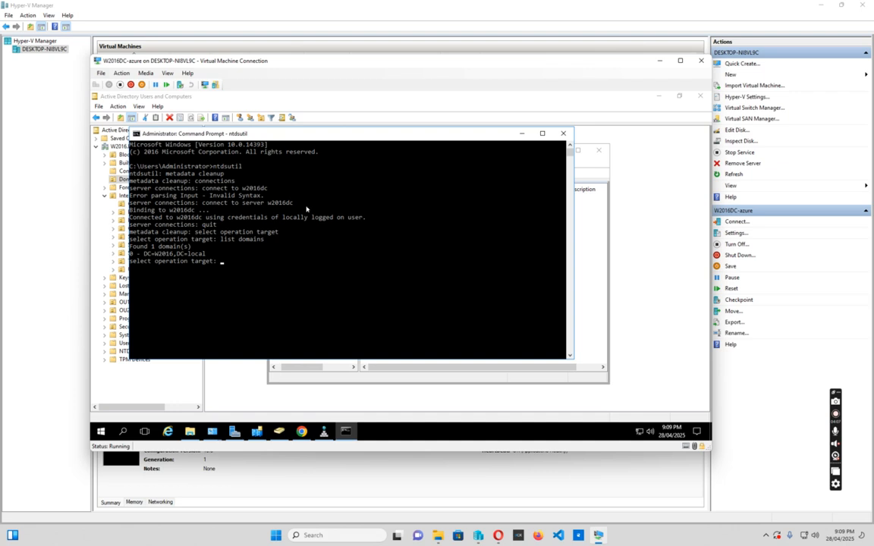
text(select domain 0)
key(Return)
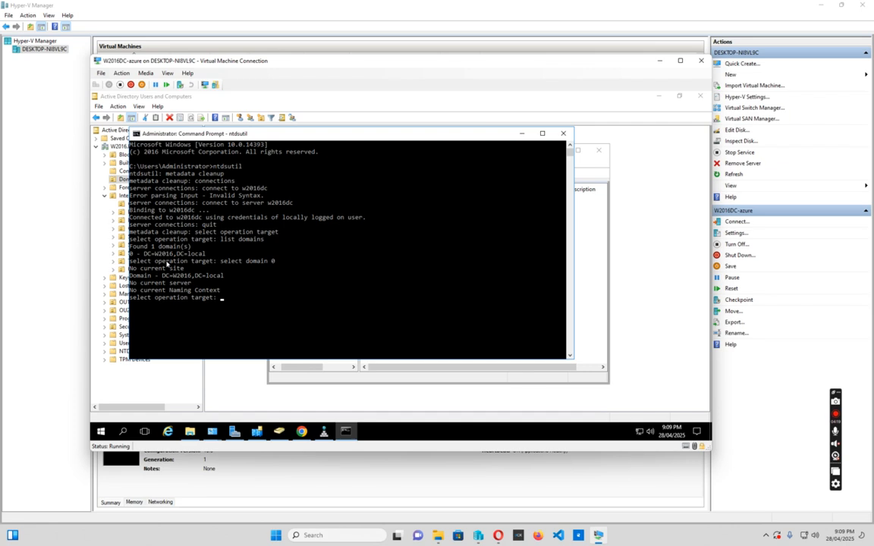
List the sites and select site 0.
text(list sites)
key(Return)
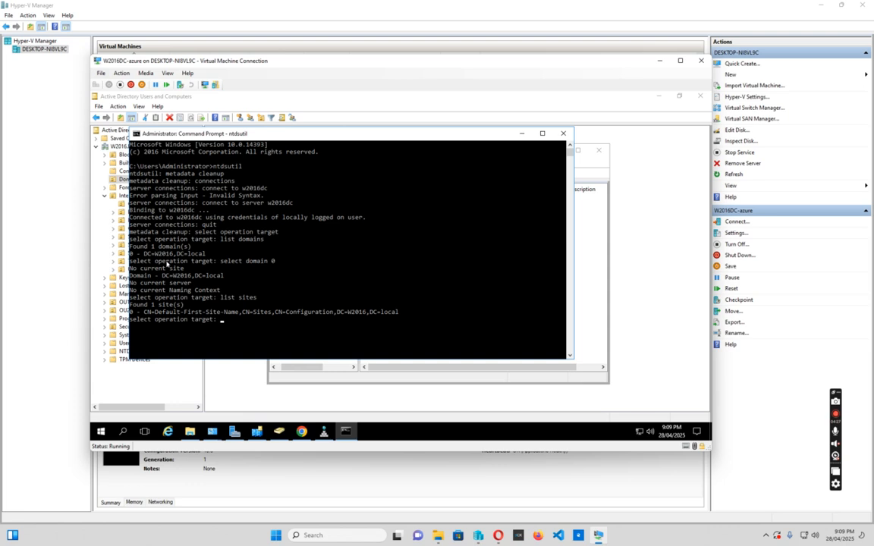
text(select site 0)
key(Return)
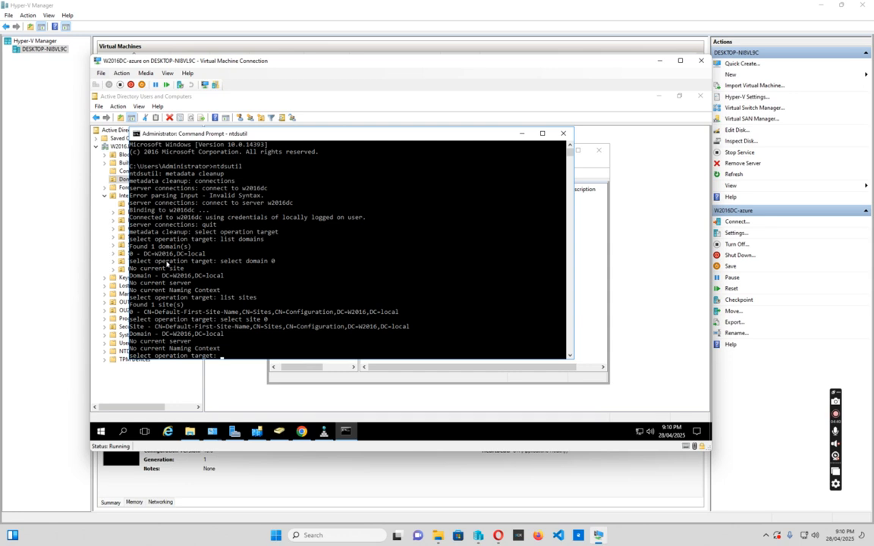
List the servers in the site and select server 1, CCQDC01.
text(list server in site)
key(Return)
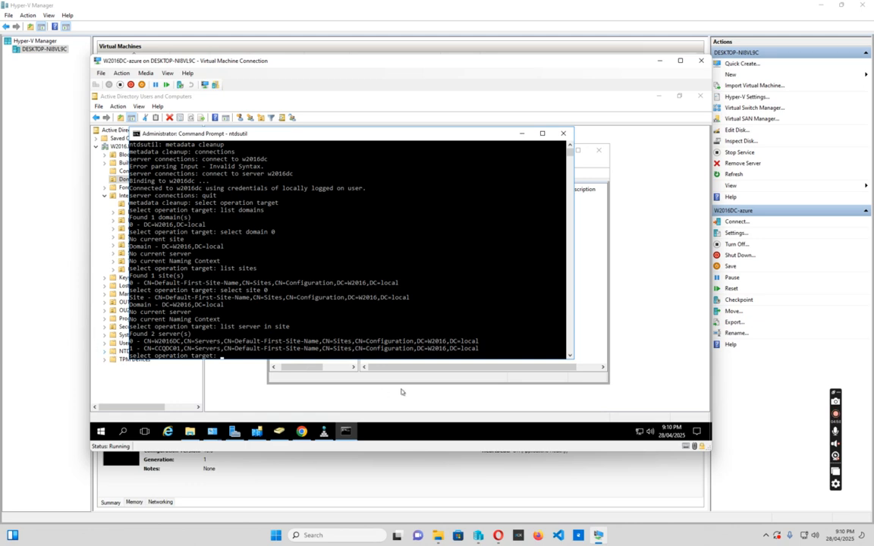
text(select server 1)
key(Return)
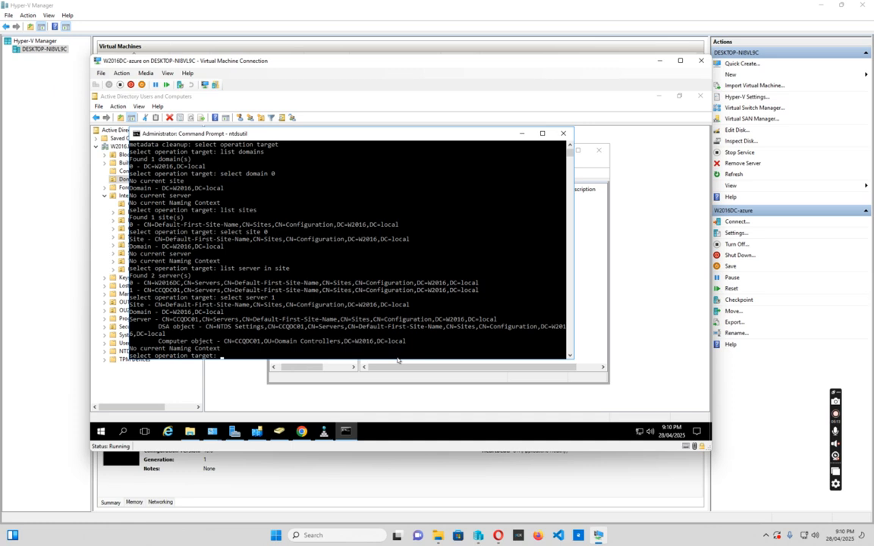
Try to remove the selected server from the select operation target prompt.
text(remove)
text(ser)
key(BackSpace)
key(BackSpace)
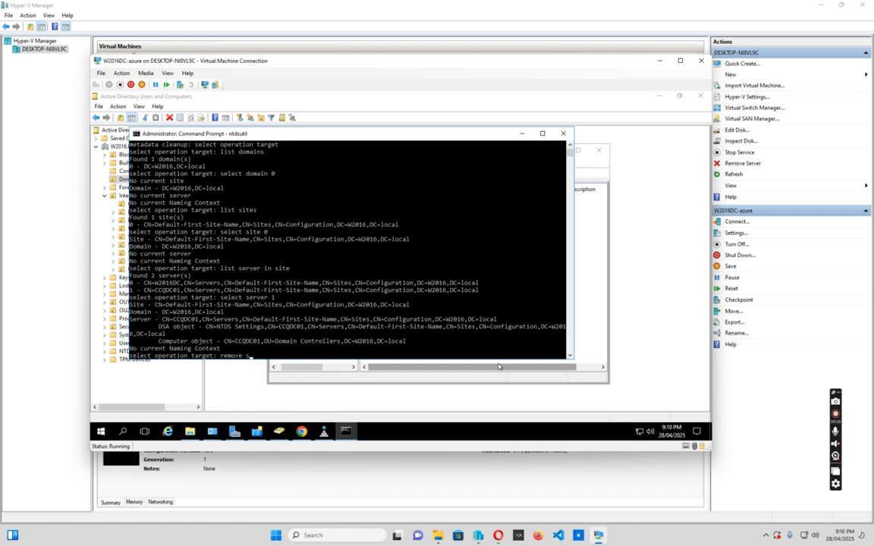
text(elected server)
key(Return)
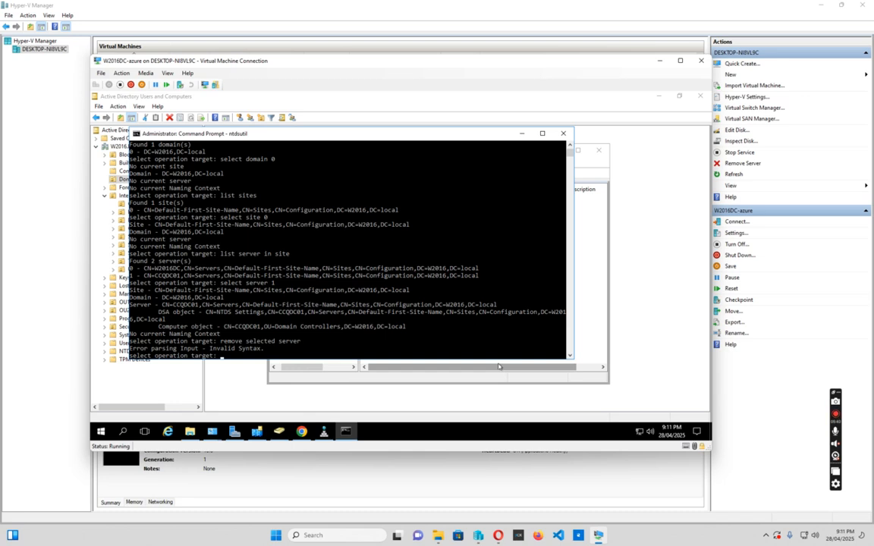
Return to metadata cleanup, remove the selected server and confirm the removal of CCQDC01.
text(quit)
key(Return)
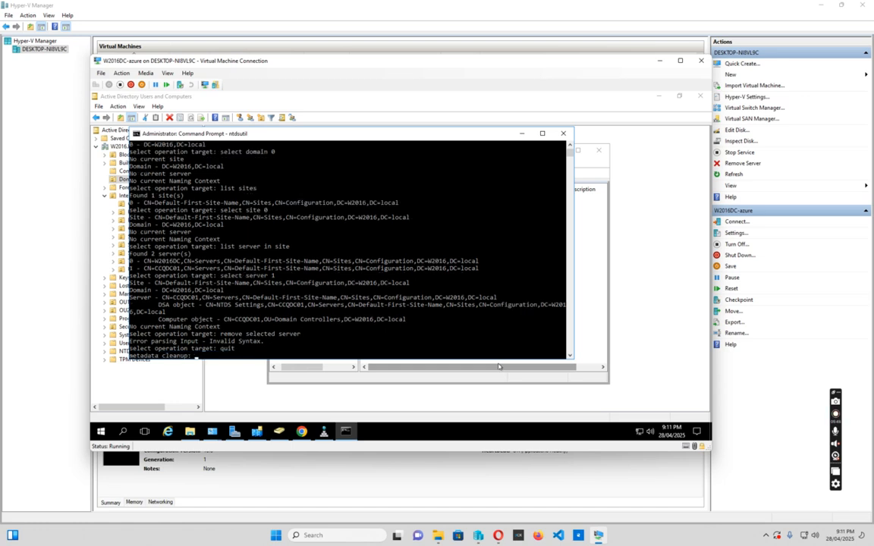
text(remove selected server)
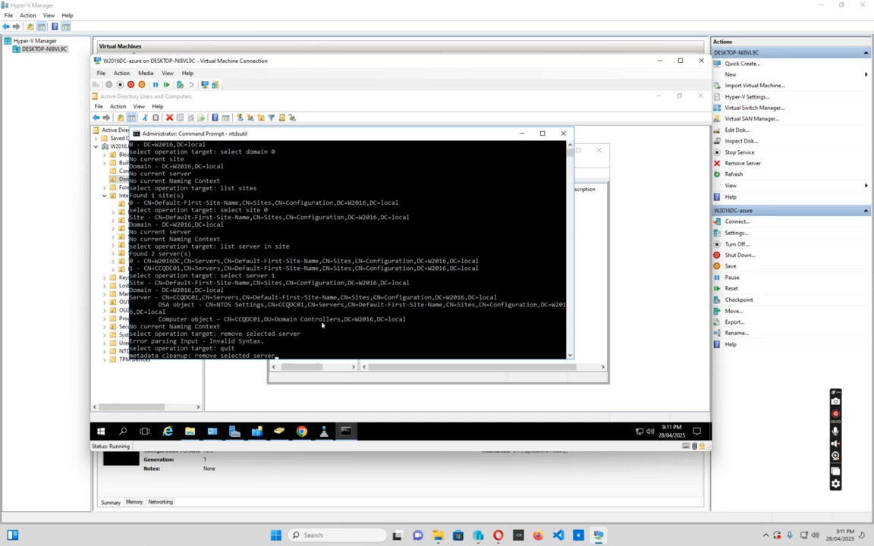
key(Return)
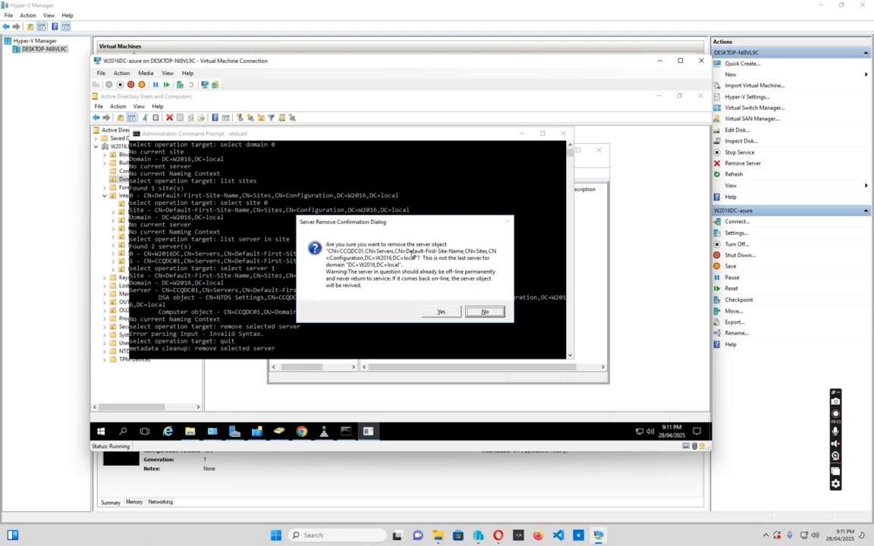
click(438, 312)
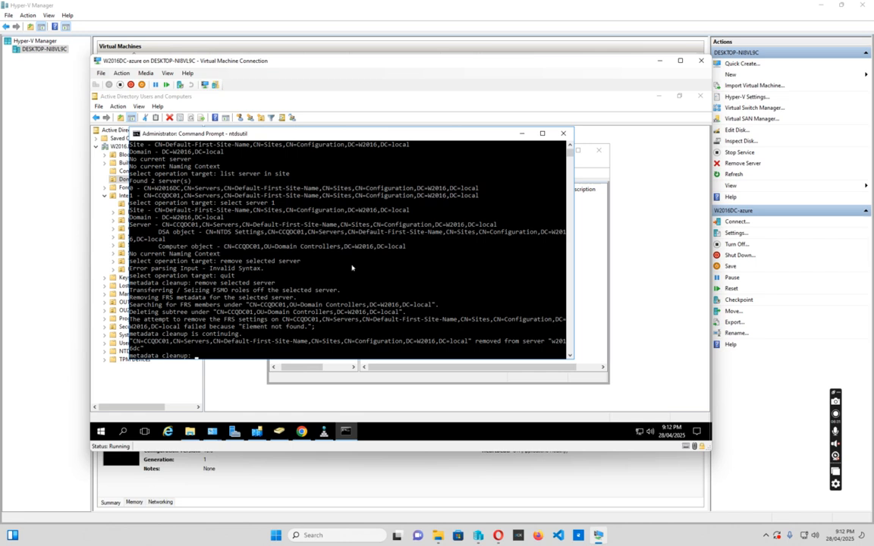
Quit metadata cleanup and ntdsutil.
text(quit)
key(Return)
text(quit)
key(Return)
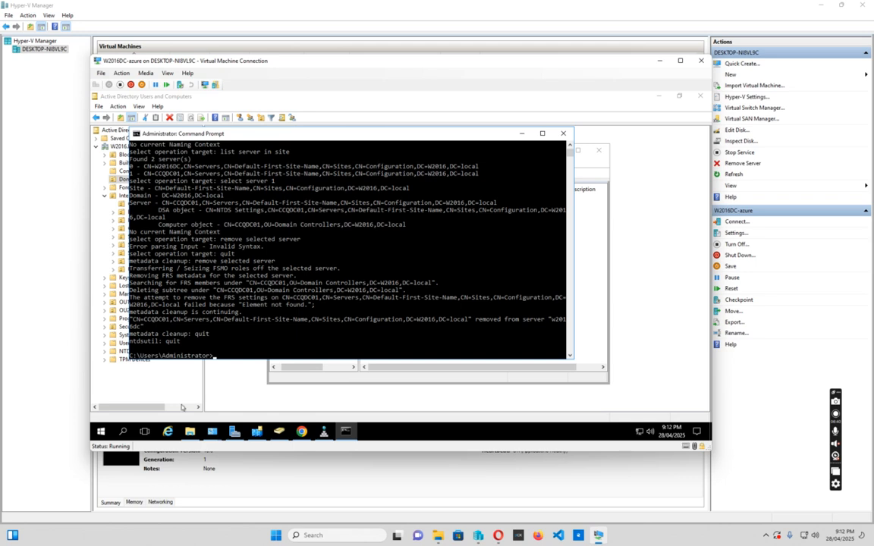
Switch to Sites and Services, refresh it and re-expand Sites, Default-First-Site-Name and Servers.
click(255, 432)
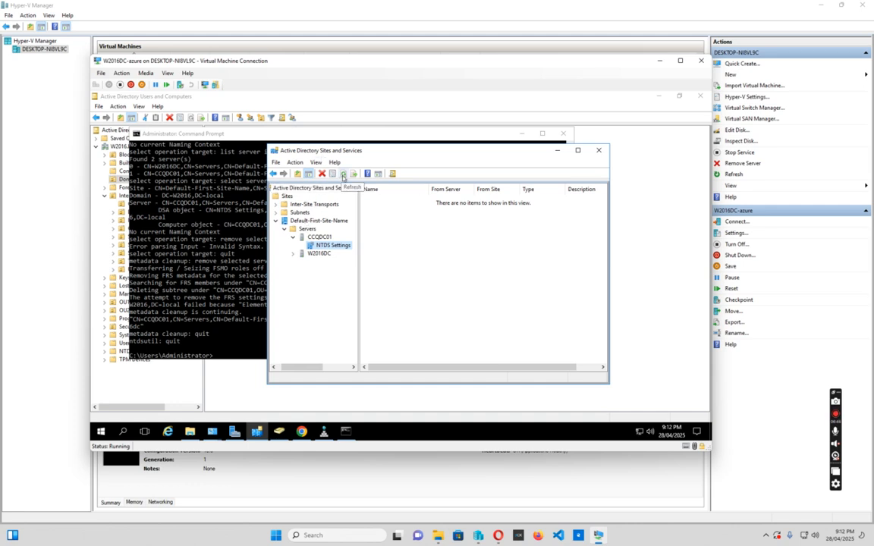
click(344, 175)
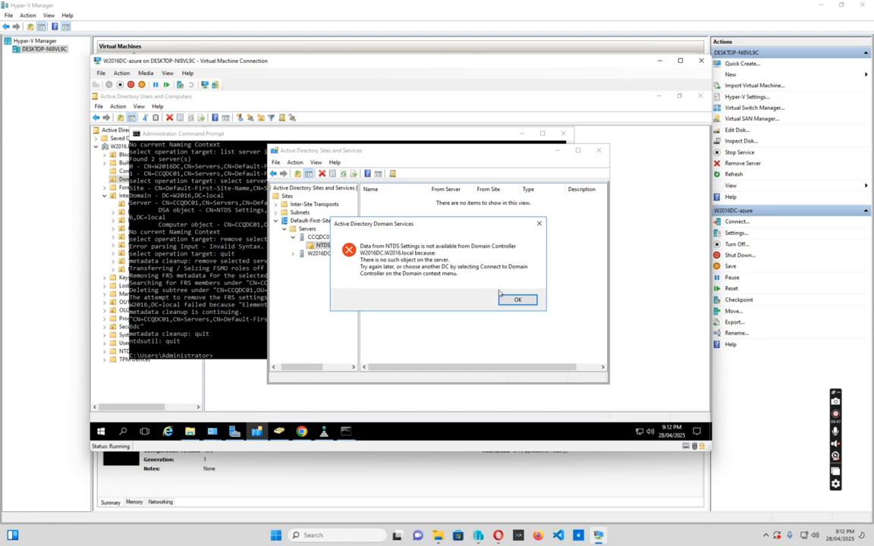
click(527, 300)
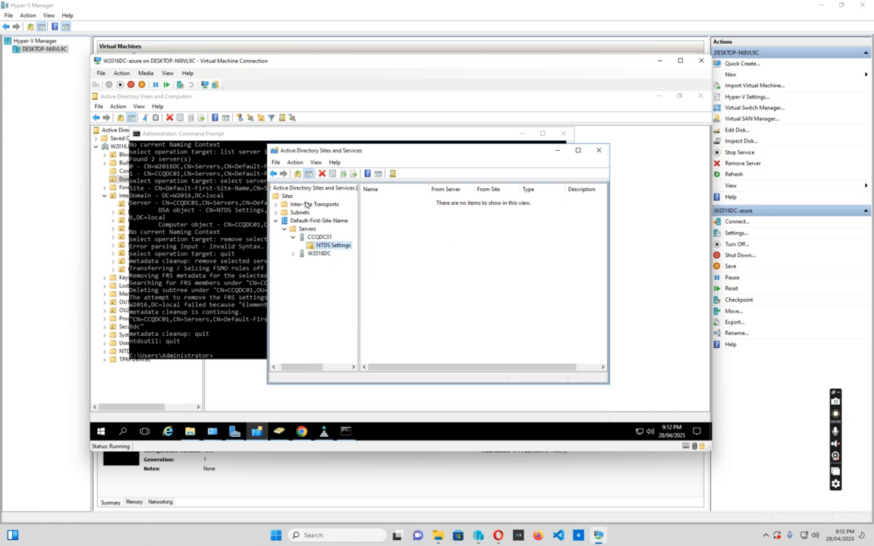
click(287, 189)
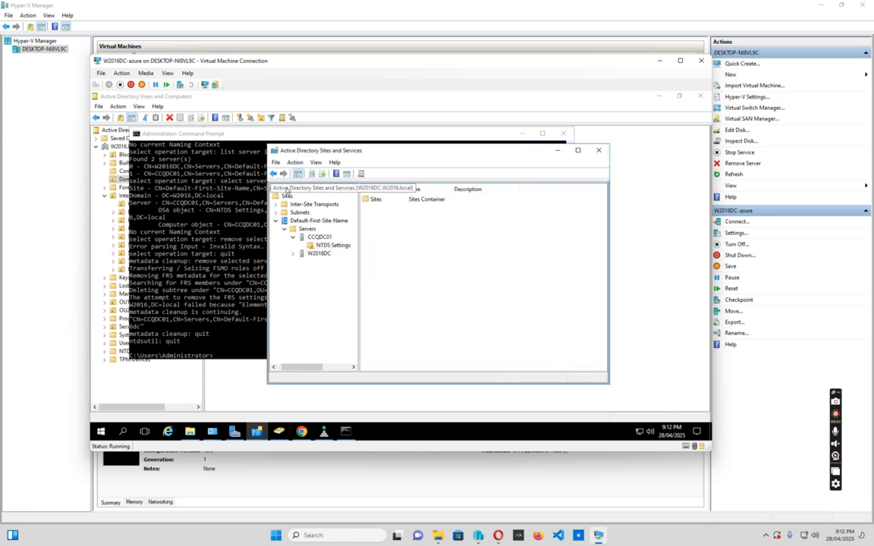
click(311, 173)
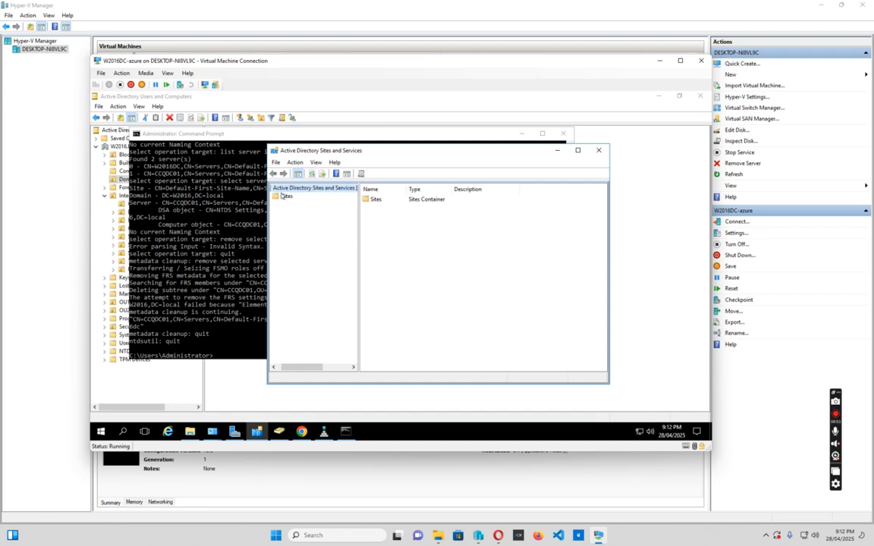
drag(307, 366, 279, 370)
click(275, 196)
click(284, 221)
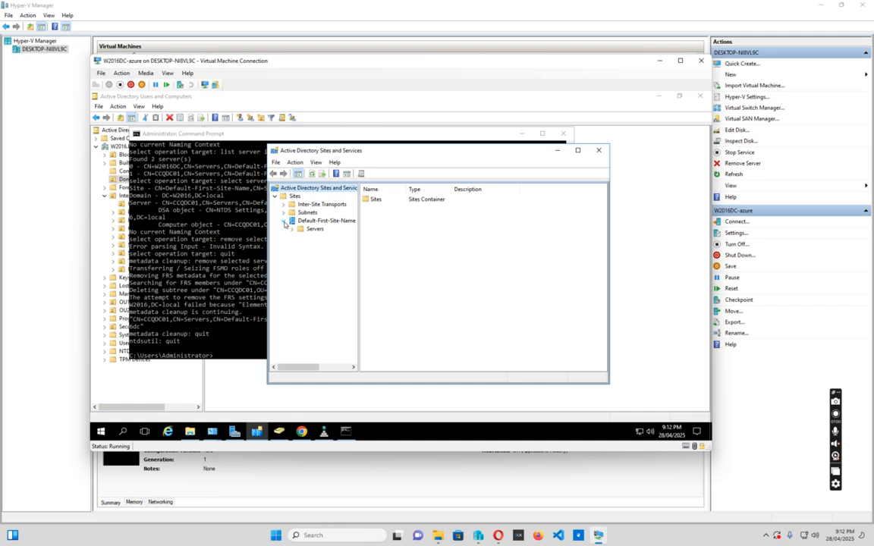
click(292, 228)
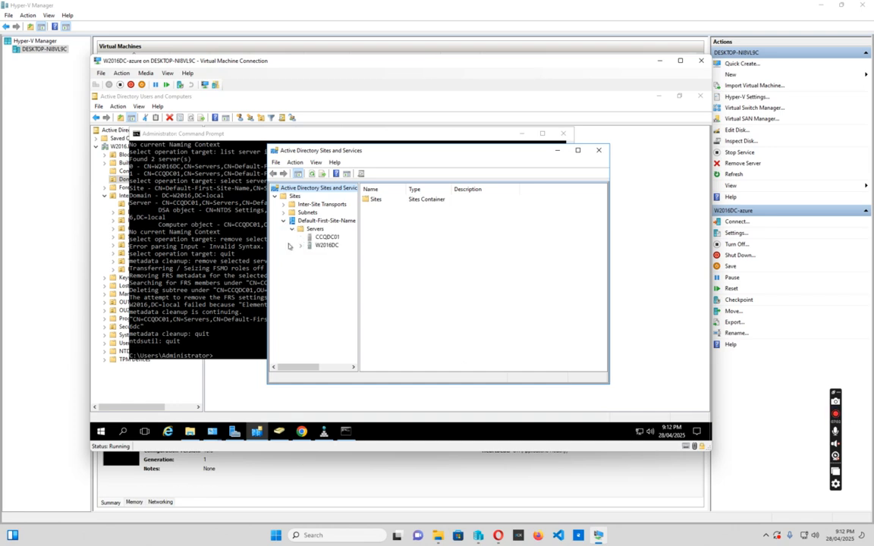
click(300, 246)
Delete the CCQDC01 server object from the Servers container and confirm.
click(322, 238)
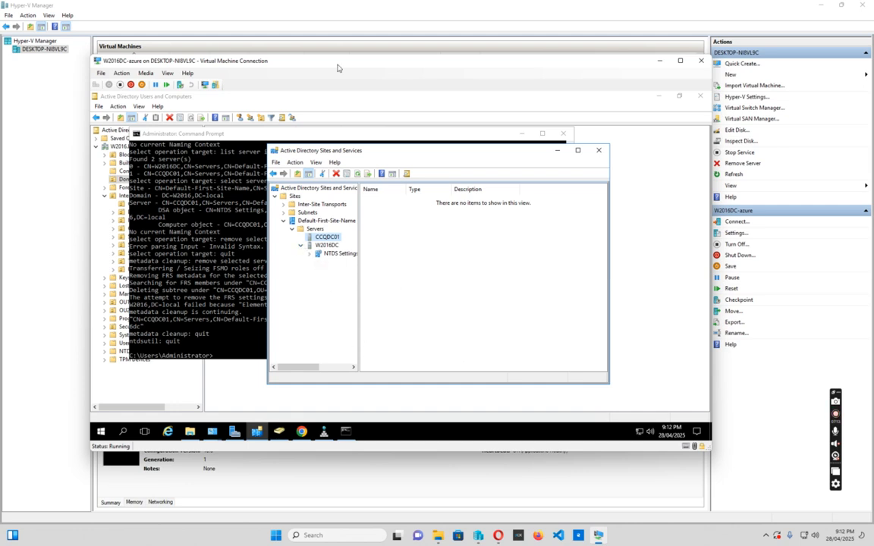
right_click(329, 238)
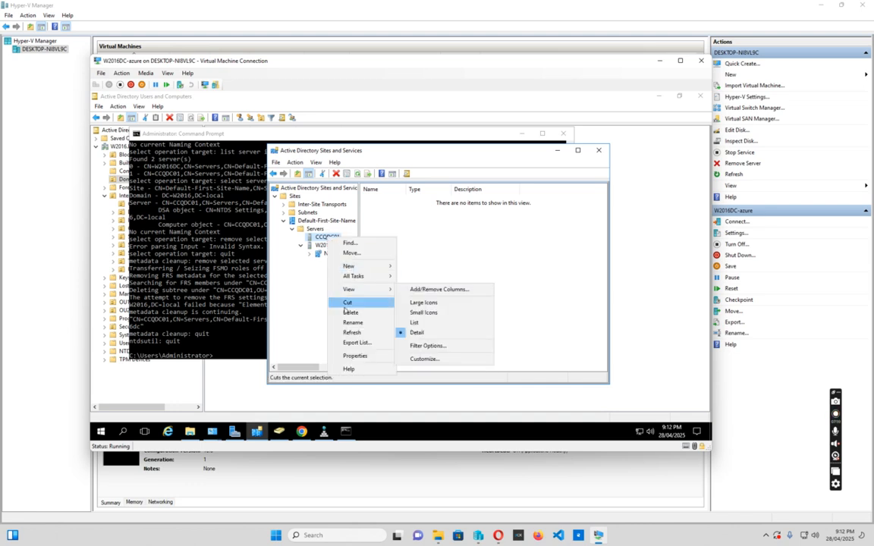
click(349, 312)
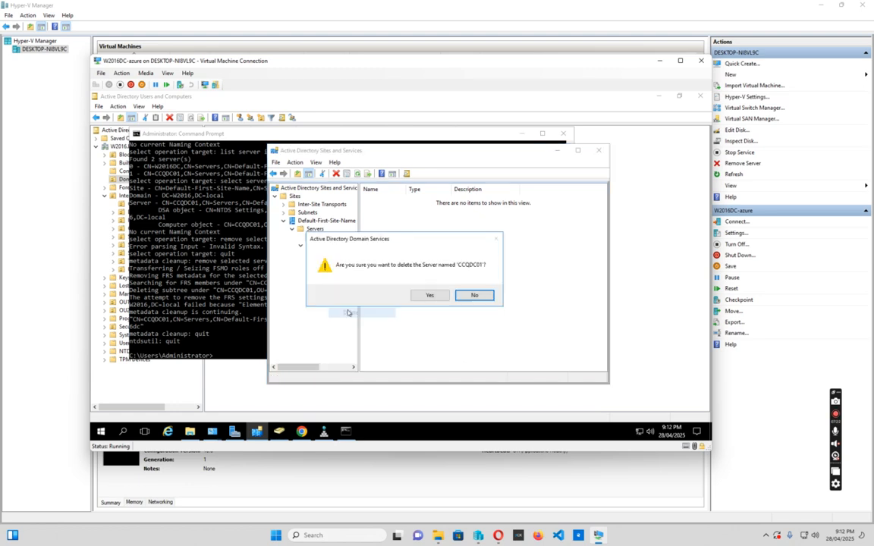
click(430, 296)
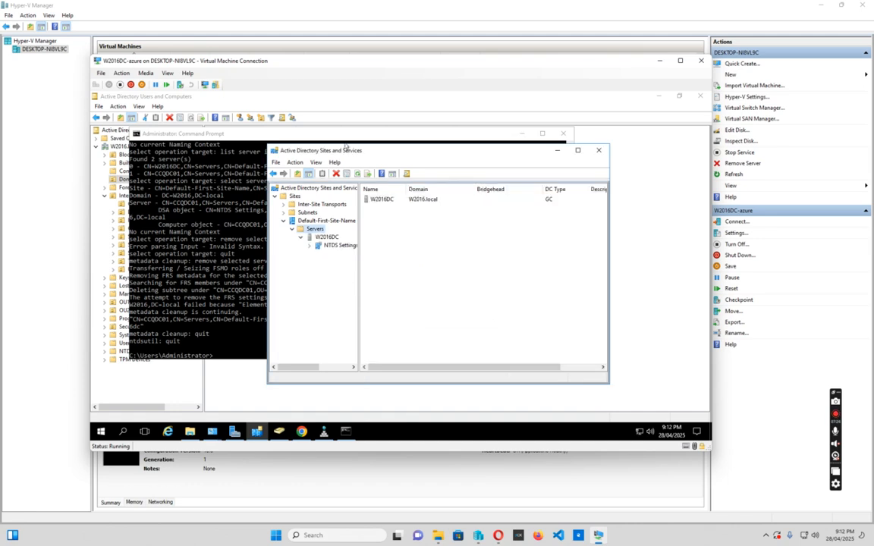
Refresh Active Directory Users and Computers and open the Domain Controllers container.
drag(351, 133, 358, 259)
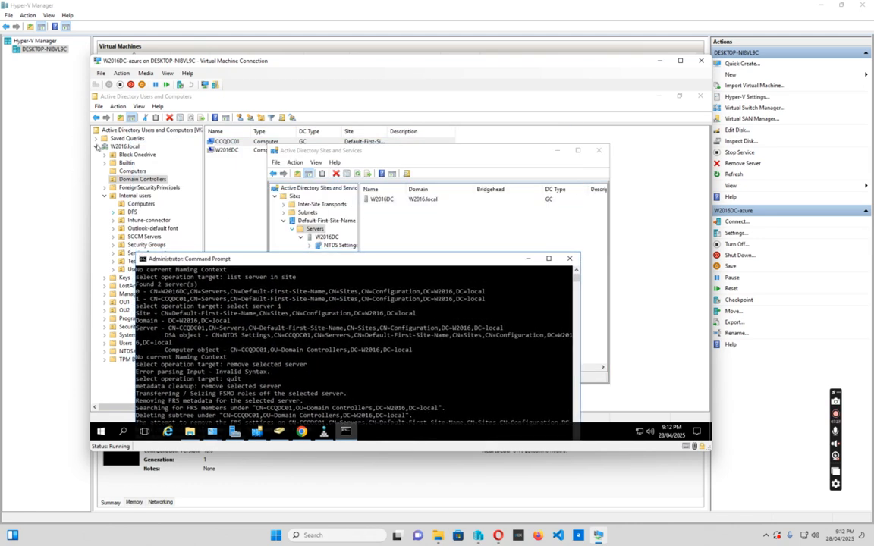
click(124, 146)
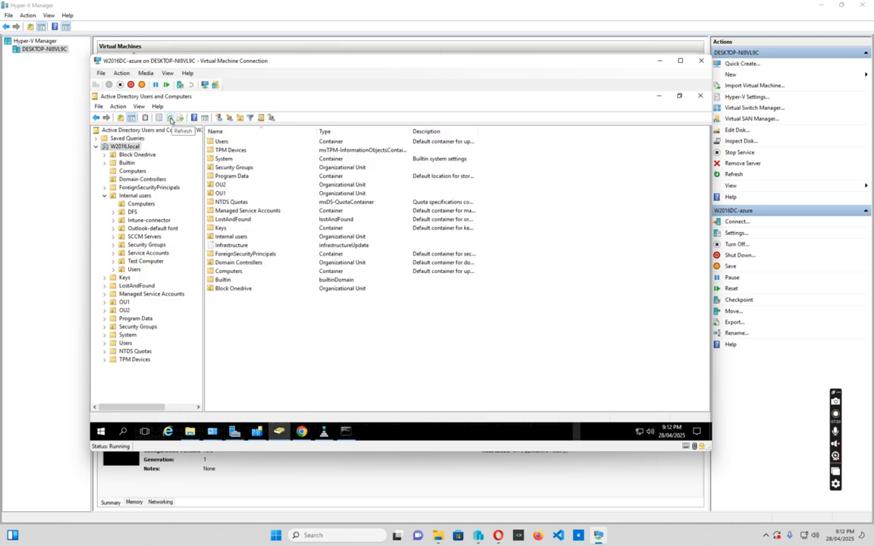
click(170, 120)
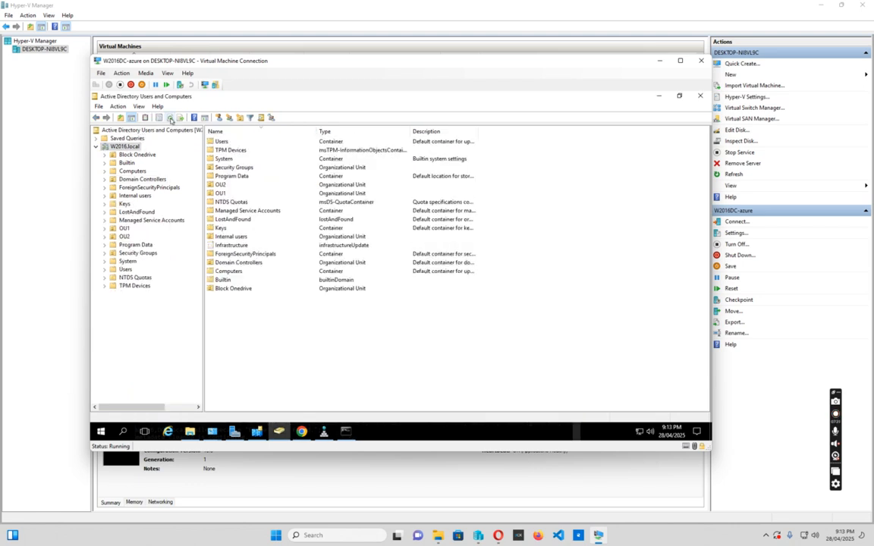
click(129, 180)
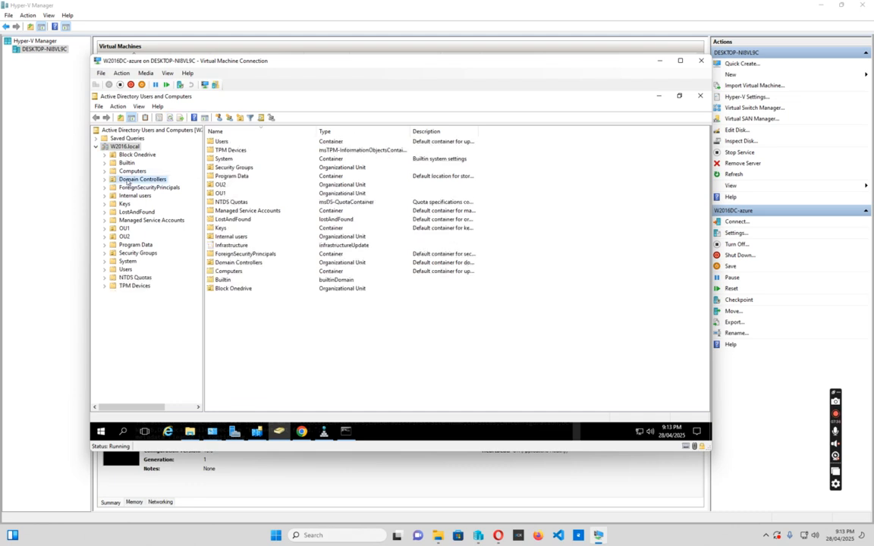
drag(251, 131, 273, 131)
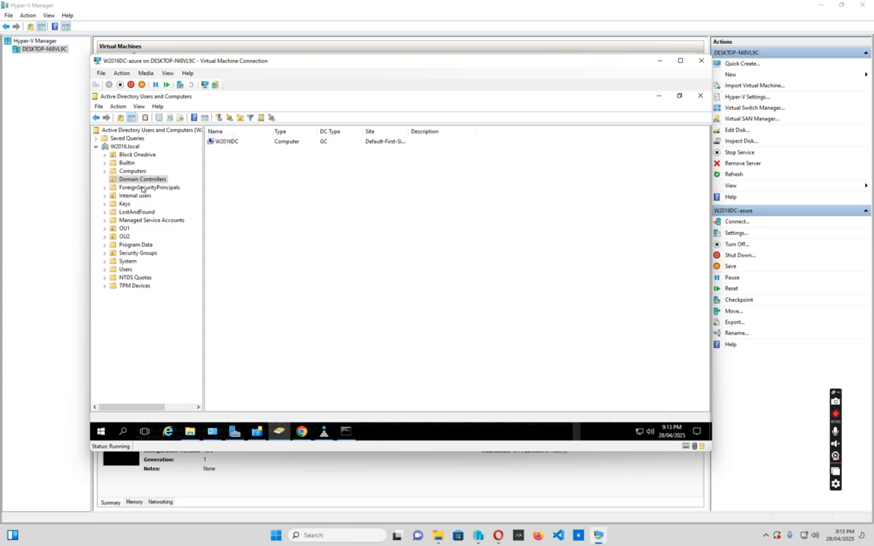
Select the W2016.local domain, then switch to Sites and Services and inspect the W2016DC server's NTDS Settings connections.
click(123, 146)
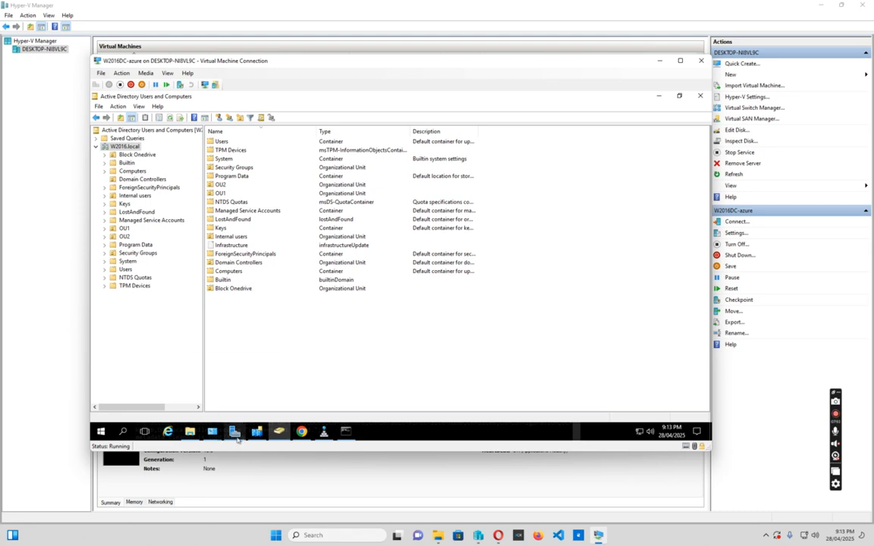
mouse_move(238, 435)
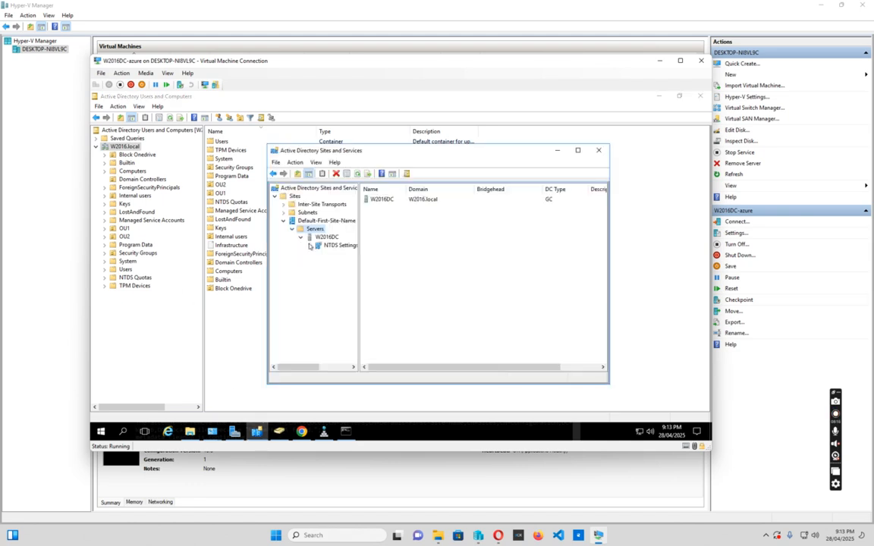
click(331, 245)
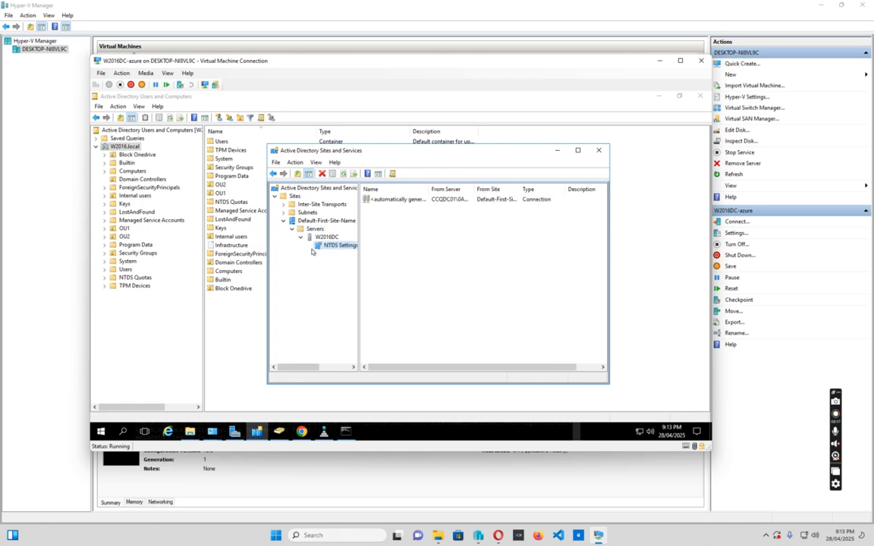
click(385, 200)
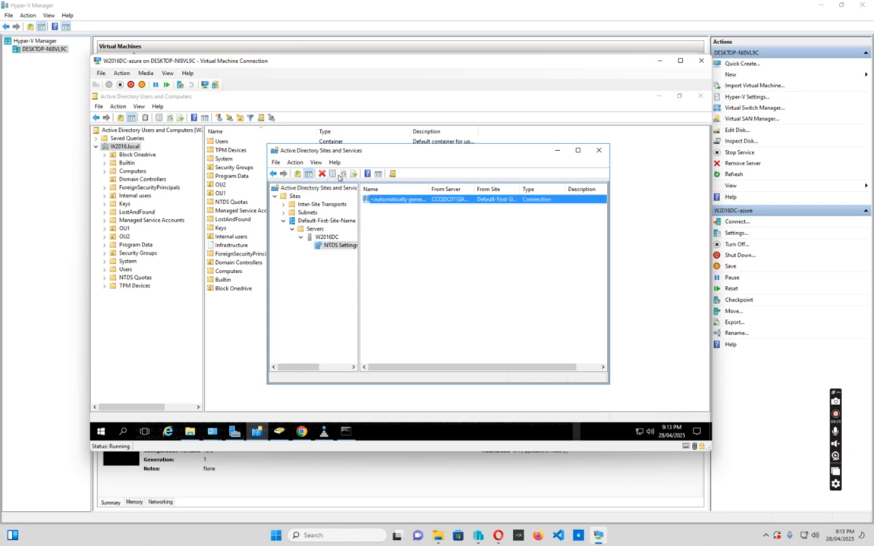
click(325, 237)
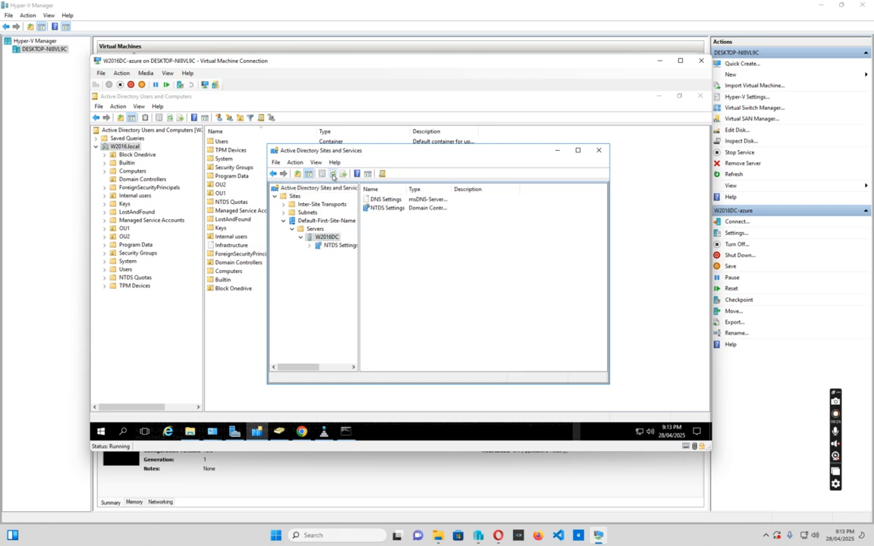
click(340, 246)
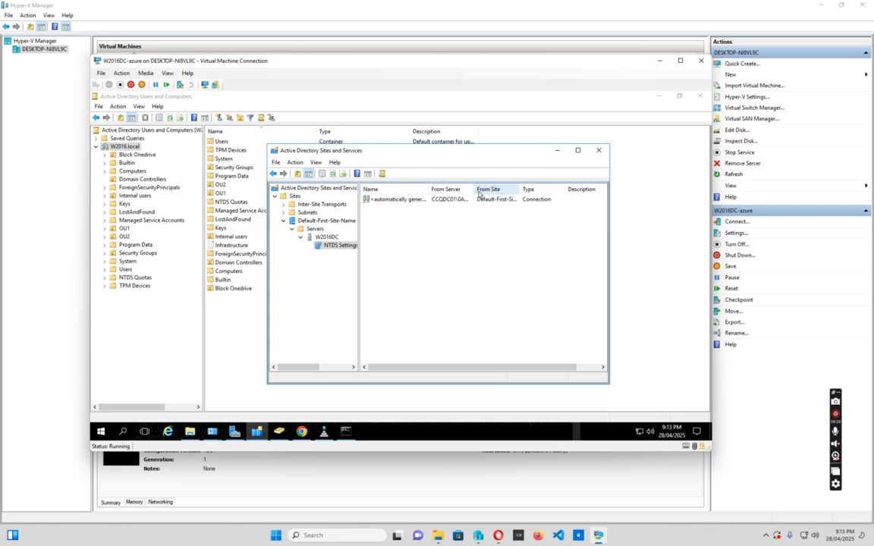
drag(472, 190, 509, 189)
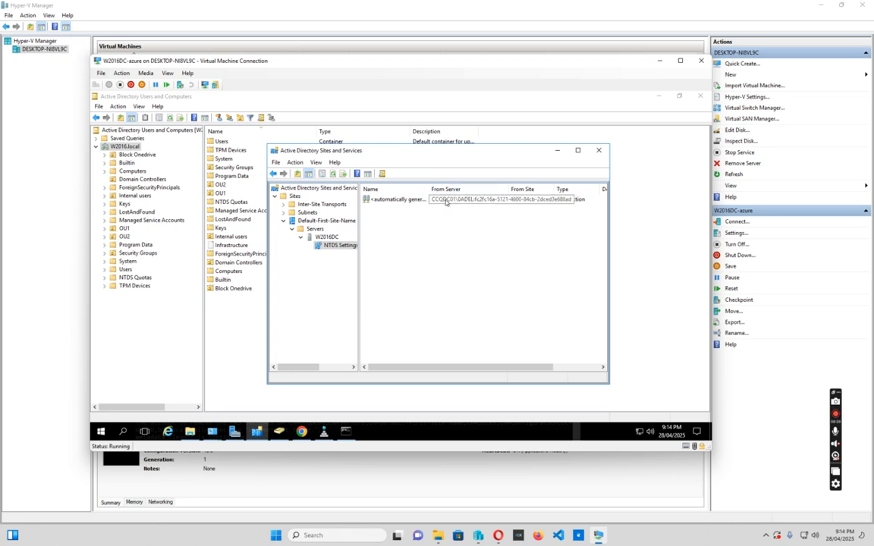
Delete the automatically generated replication connection from CCQDC01 under W2016DC's NTDS Settings and confirm.
right_click(396, 200)
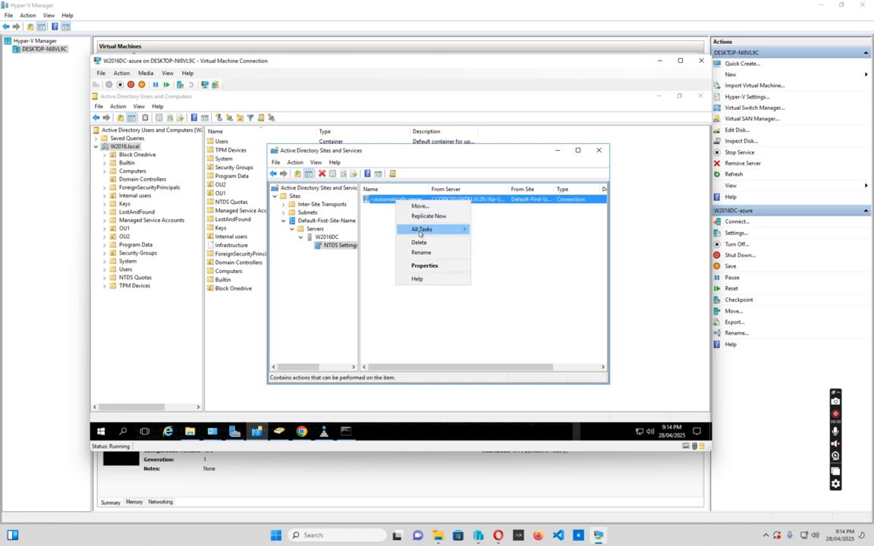
click(419, 243)
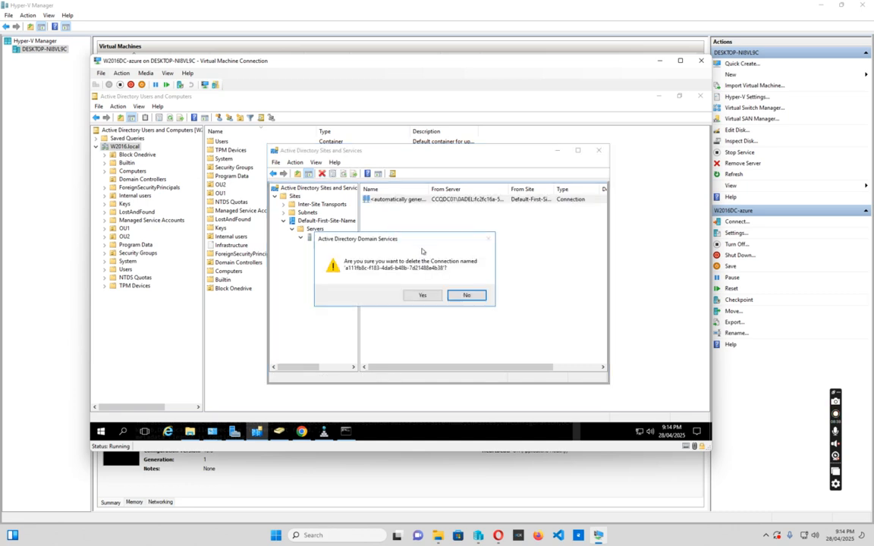
click(420, 295)
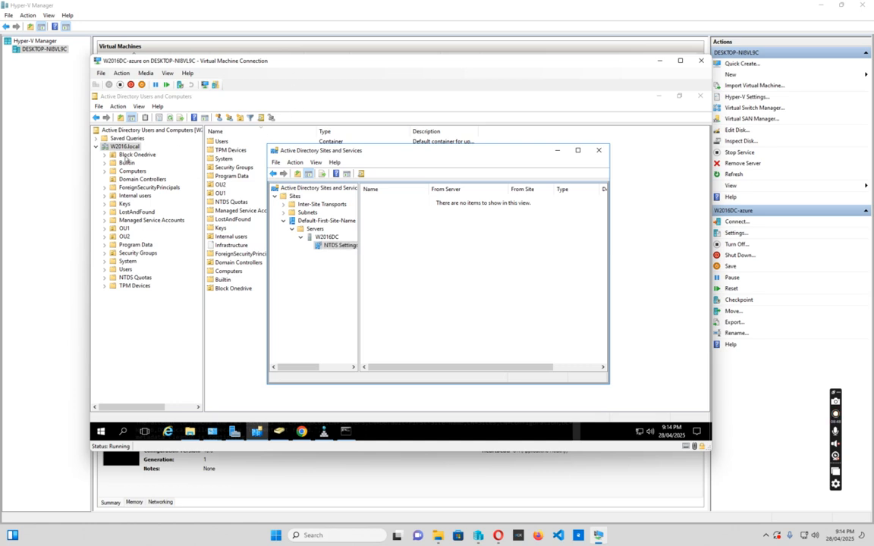
right_click(383, 216)
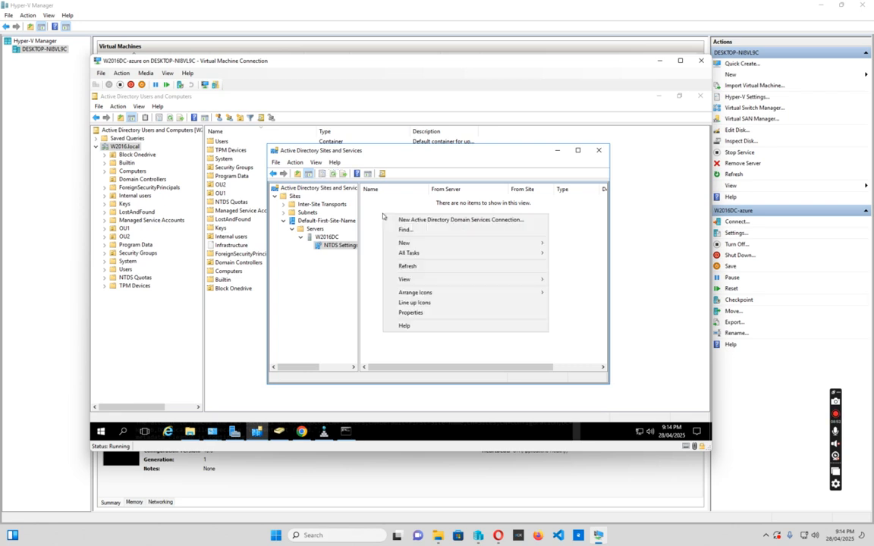
click(449, 220)
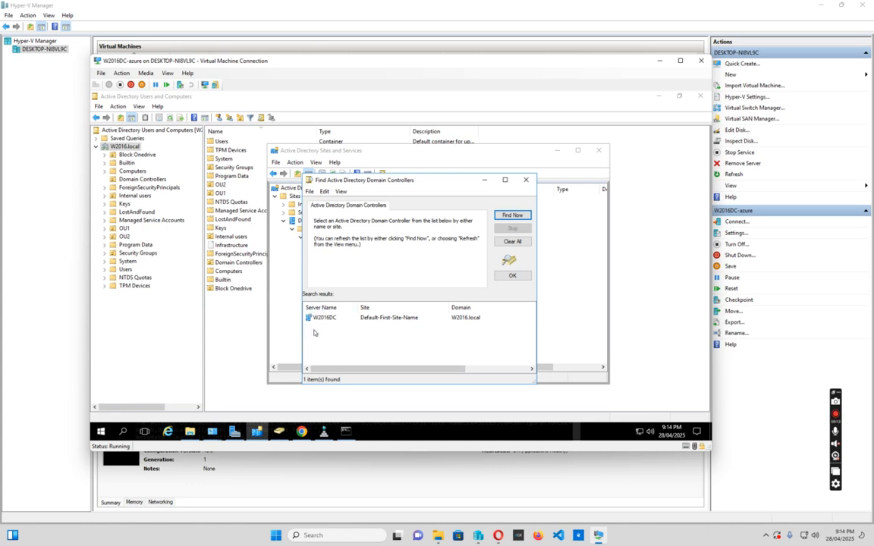
click(526, 180)
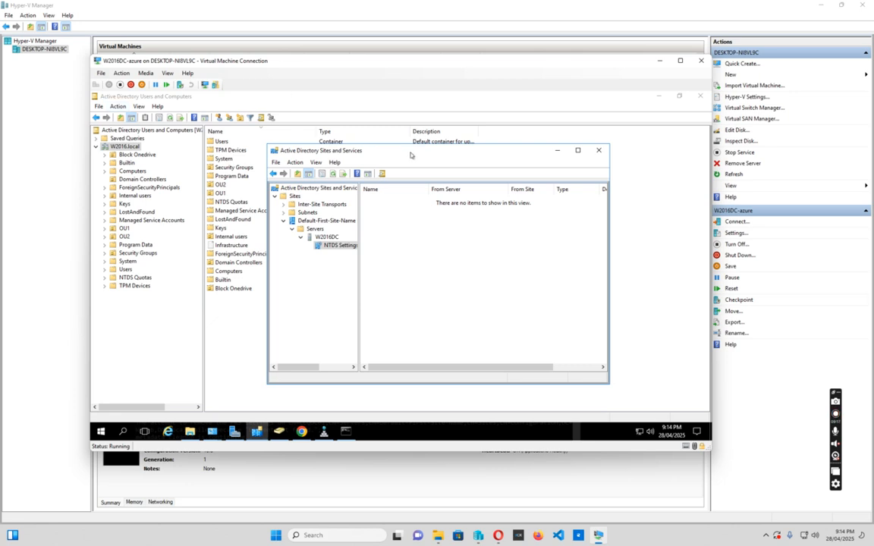
drag(410, 154, 395, 143)
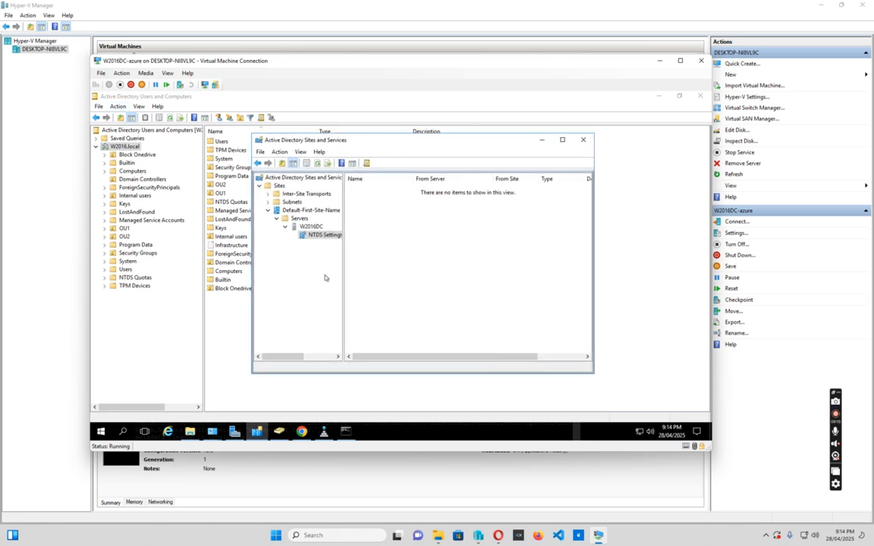